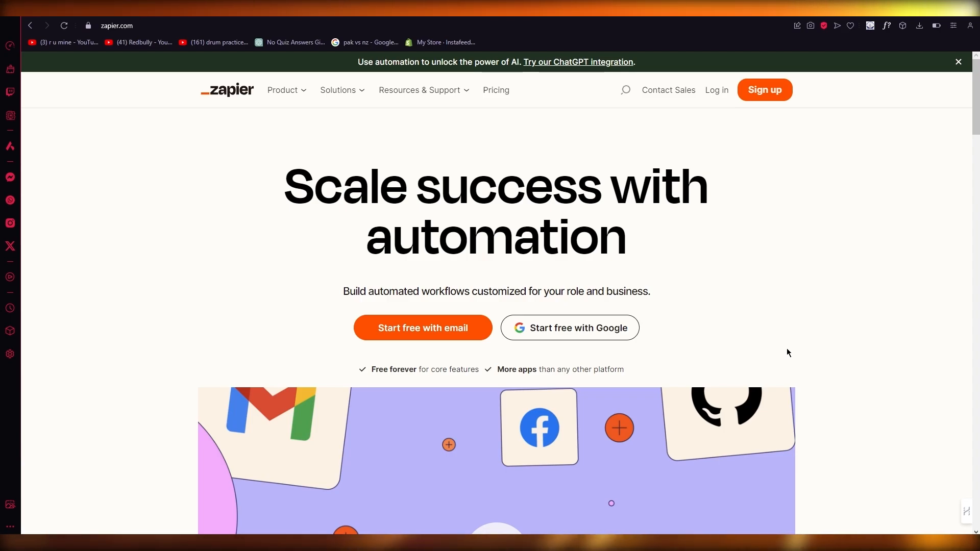
# - Look over the Zapier homepage, its headline and the product offerings
pyautogui.scroll(-10, 739, 309)
pyautogui.scroll(10, 739, 308)
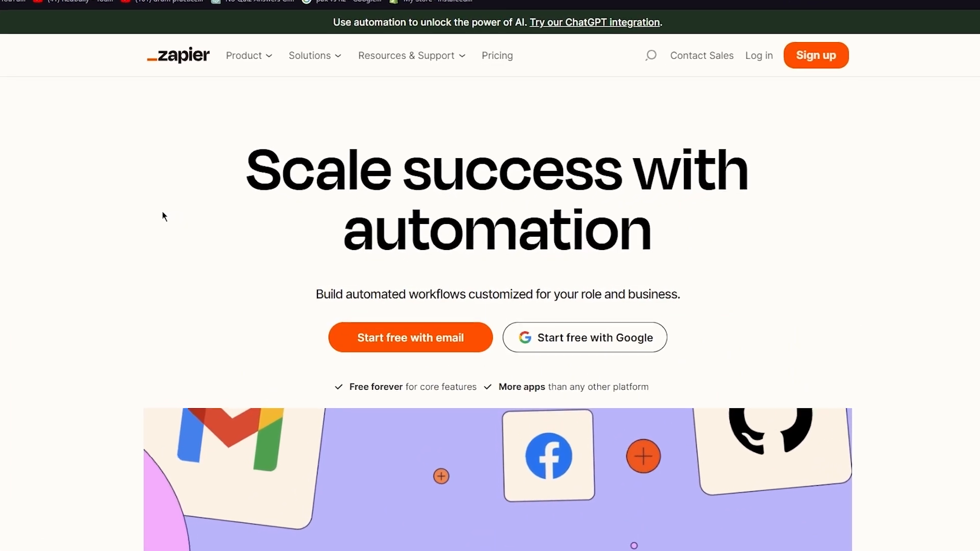
pyautogui.scroll(-15, 152, 209)
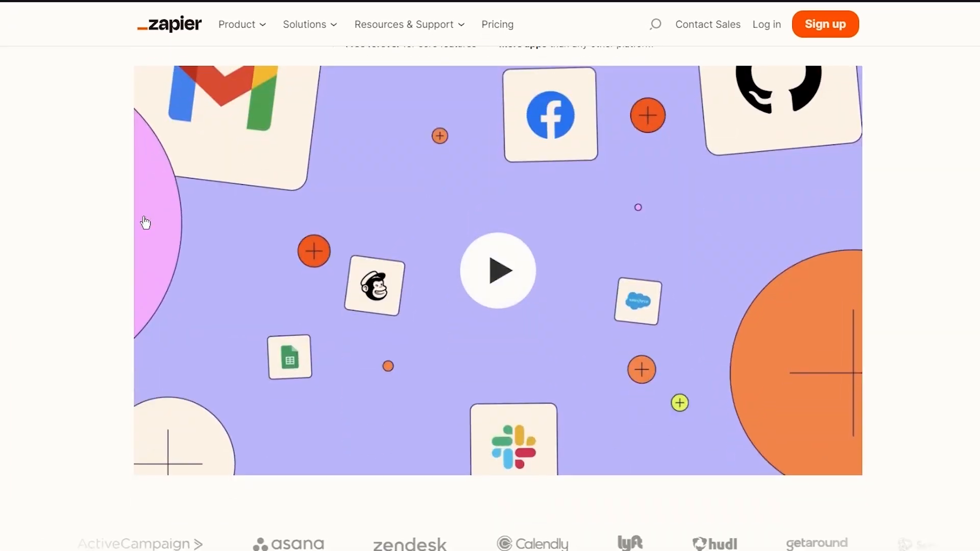
pyautogui.scroll(-15, 88, 276)
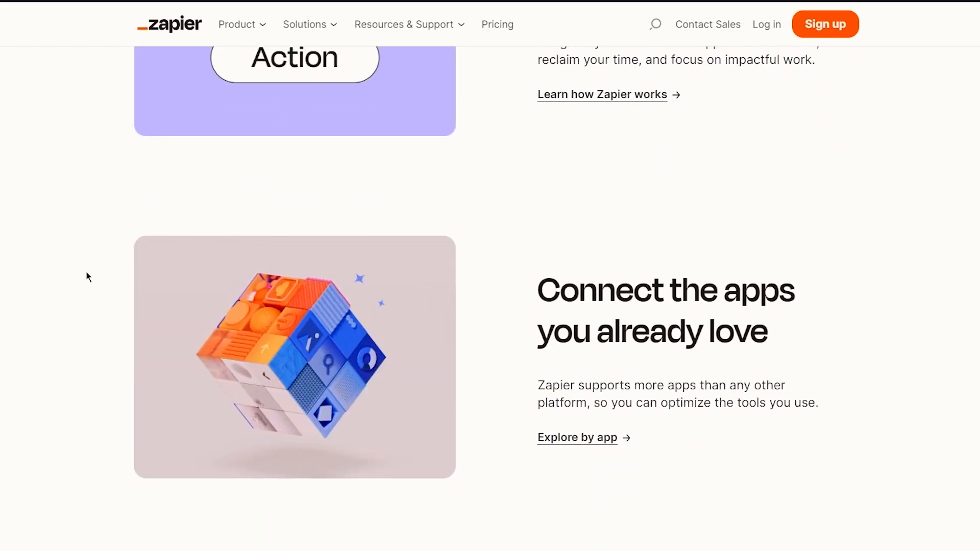
pyautogui.scroll(20, 88, 276)
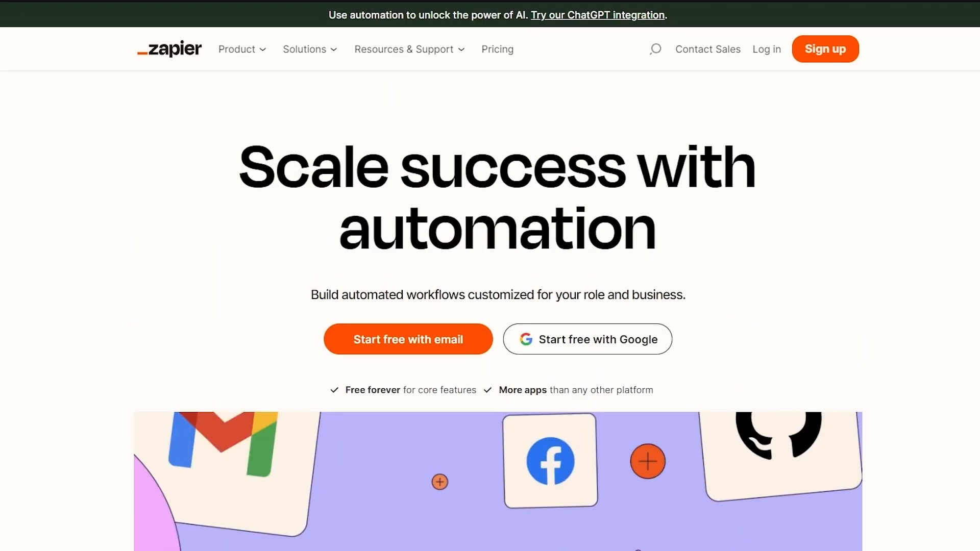
pyautogui.scroll(-1, 490, 275)
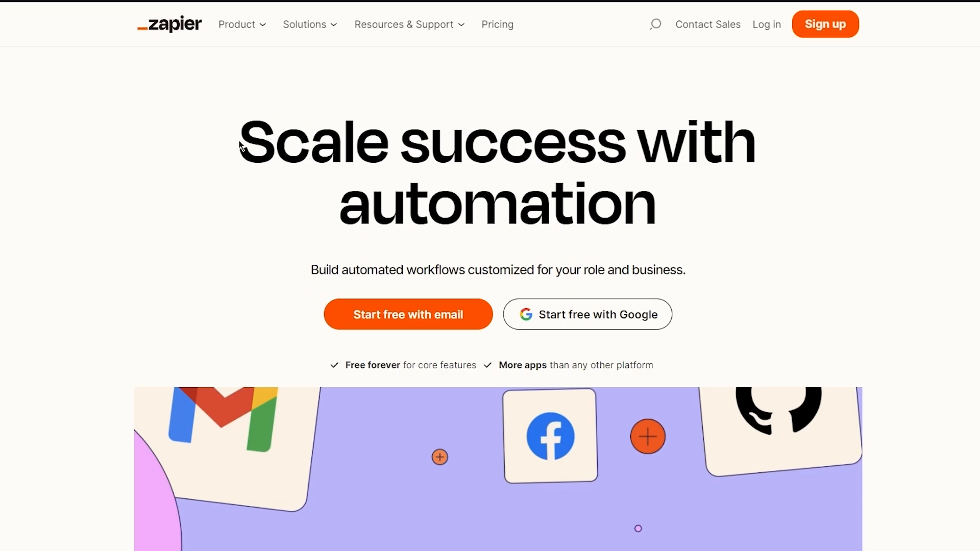
pyautogui.moveTo(240, 146); pyautogui.dragTo(671, 209)
pyautogui.click(772, 229)
pyautogui.click(256, 29)
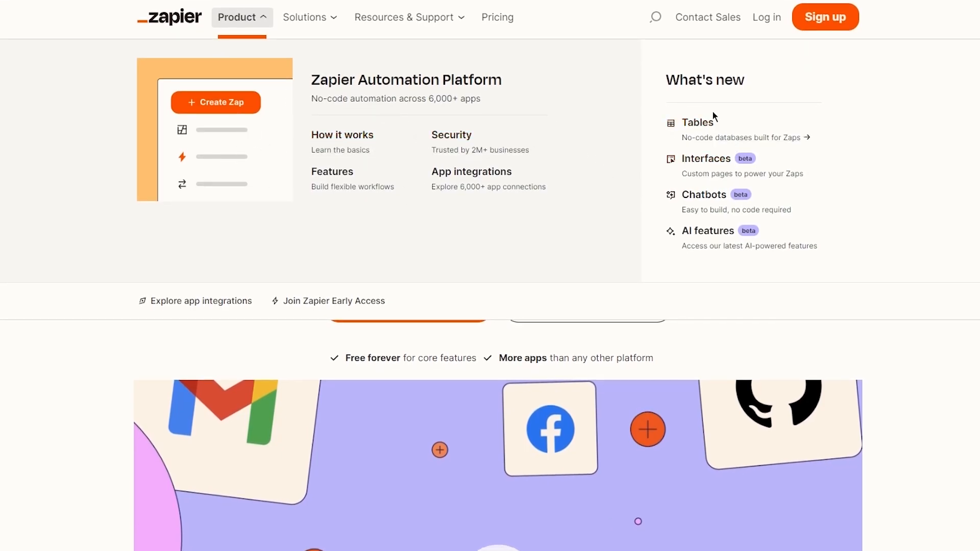
pyautogui.click(969, 430)
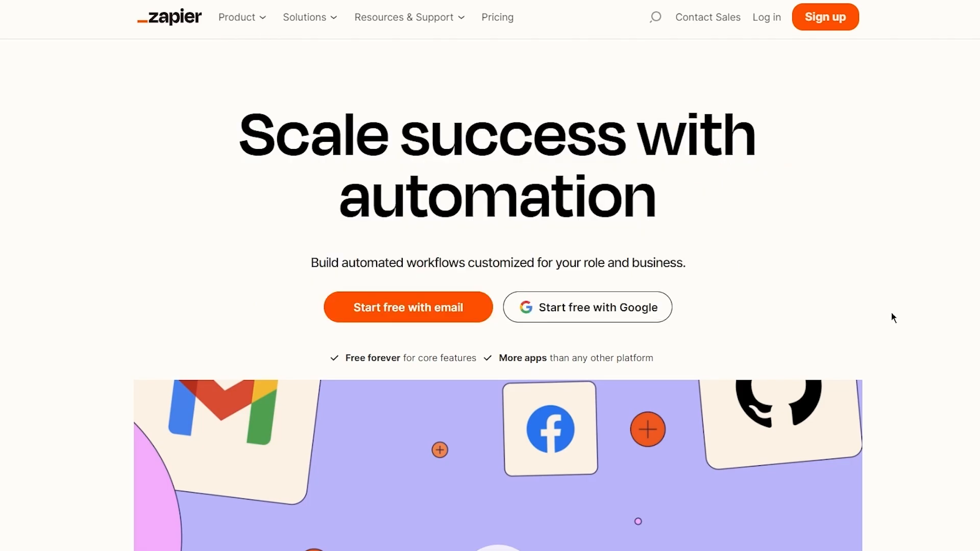
pyautogui.scroll(-4, 891, 312)
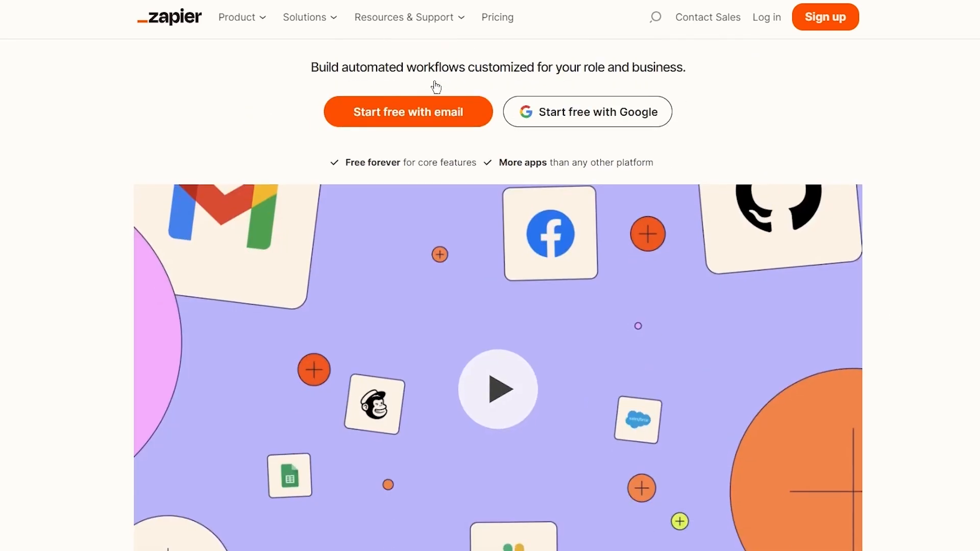
# - Start a free sign-up with email and paste the temporary address copied from TempMail as the work email
pyautogui.click(371, 110)
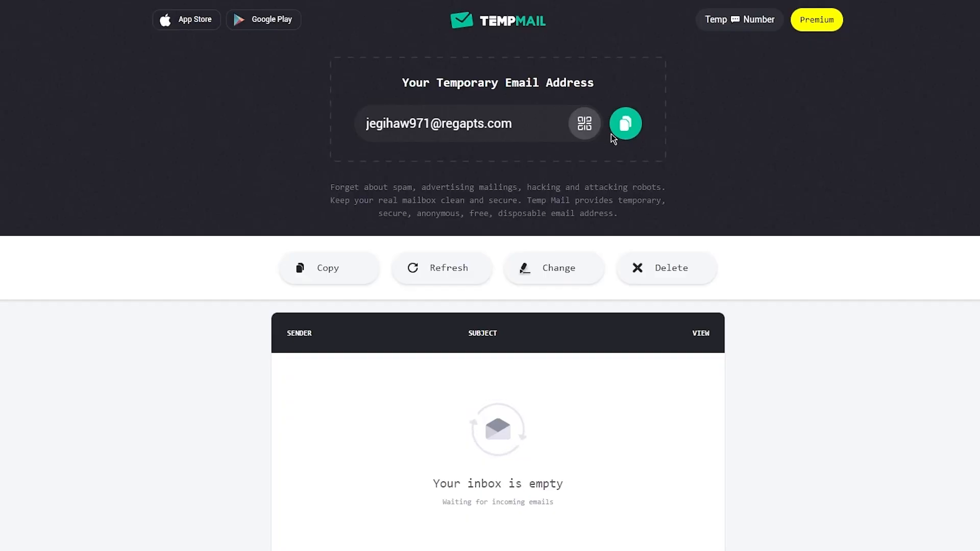
pyautogui.click(625, 124)
pyautogui.hotkey('ctrl', 'c')
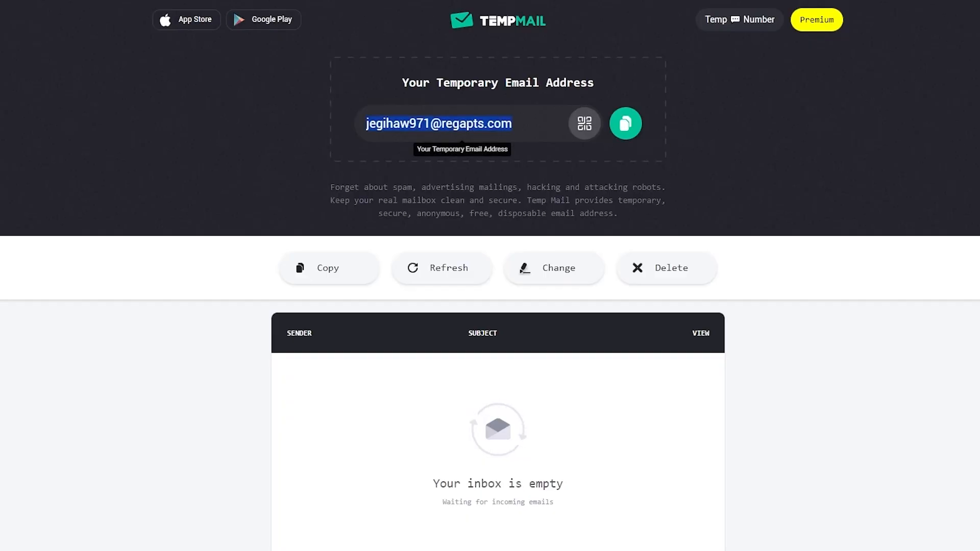
pyautogui.hotkey('ctrl', 'Tab')
pyautogui.hotkey('ctrl', 'Tab')
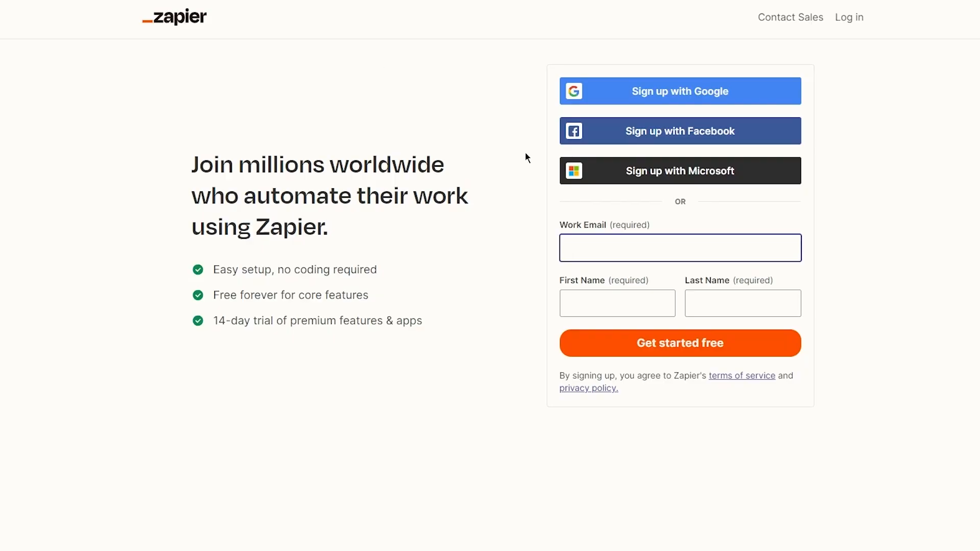
pyautogui.rightClick(636, 244)
pyautogui.click(672, 340)
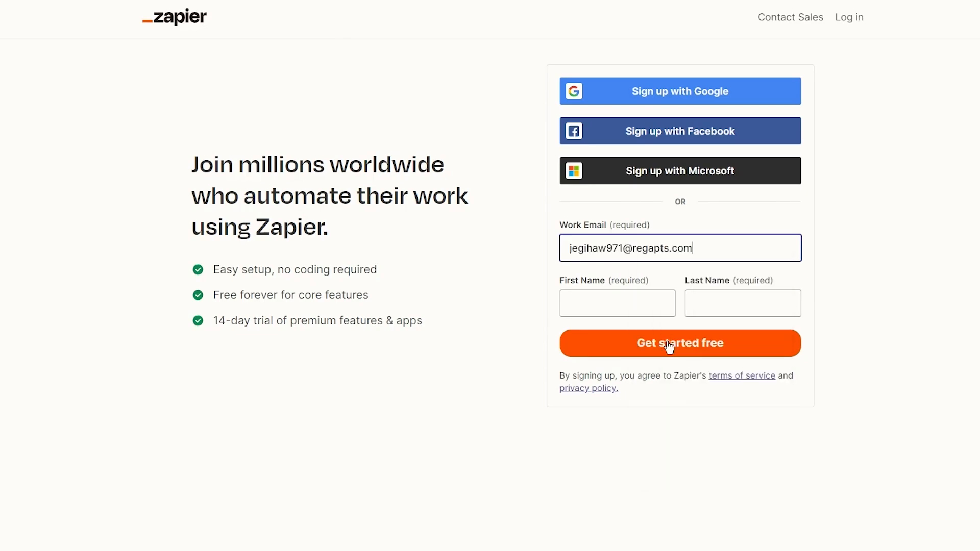
# - Fill in the first and last name with the autofill suggestion and submit the sign-up form
pyautogui.click(617, 300)
pyautogui.click(662, 376)
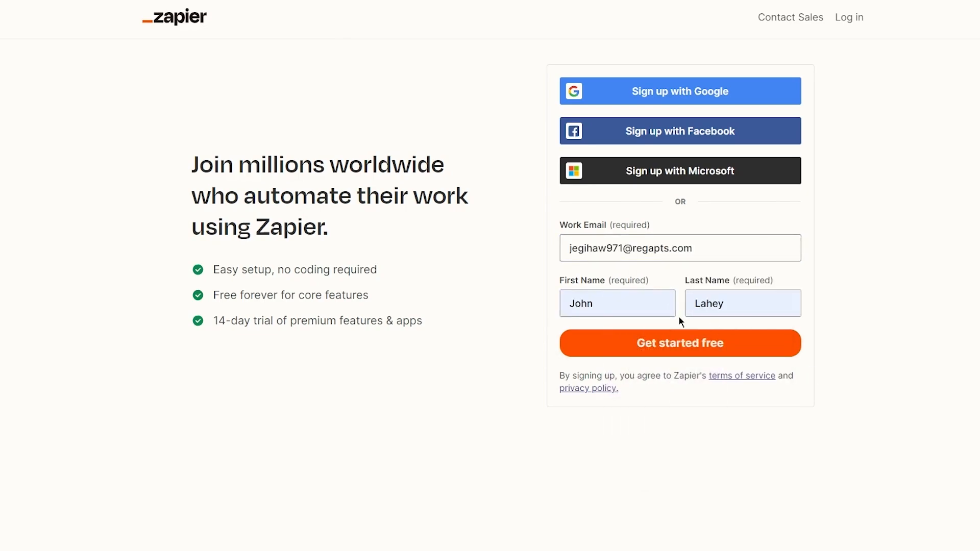
pyautogui.click(669, 344)
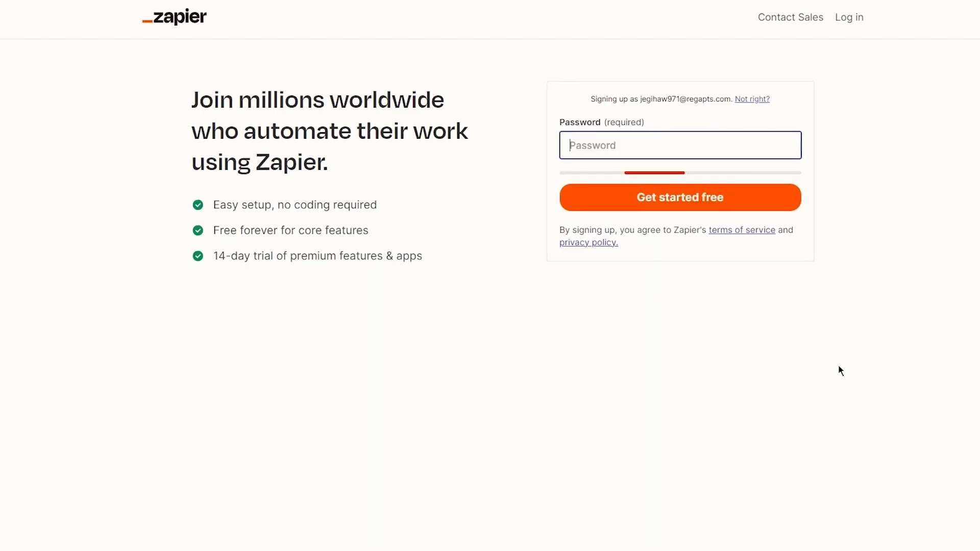
# - Enter an account password of at least 12 characters and submit it to create the account
pyautogui.write('•••••')
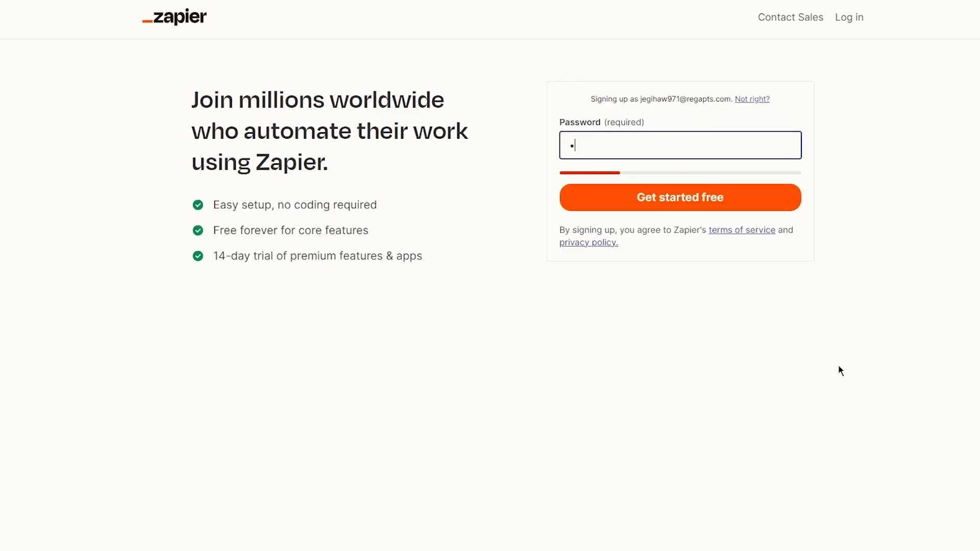
pyautogui.write('••••')
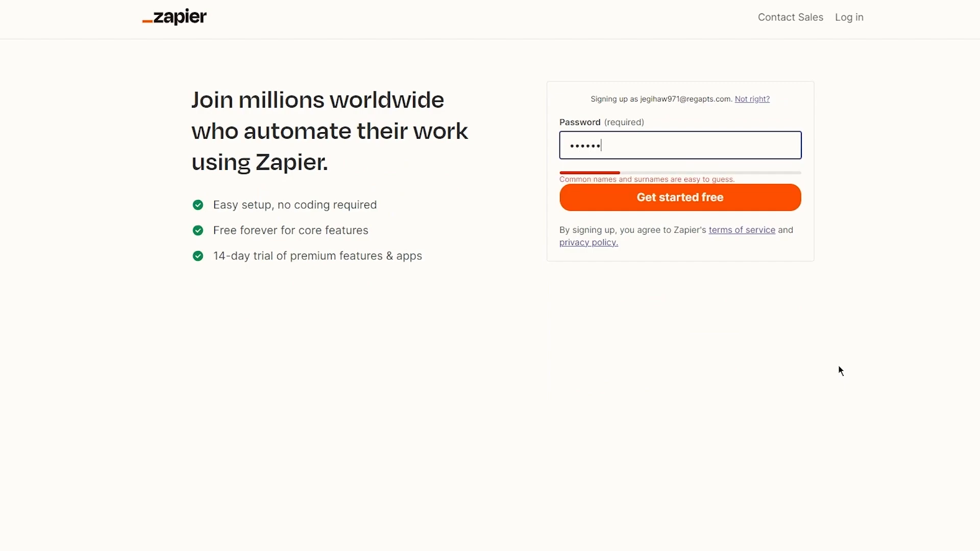
pyautogui.press('Return')
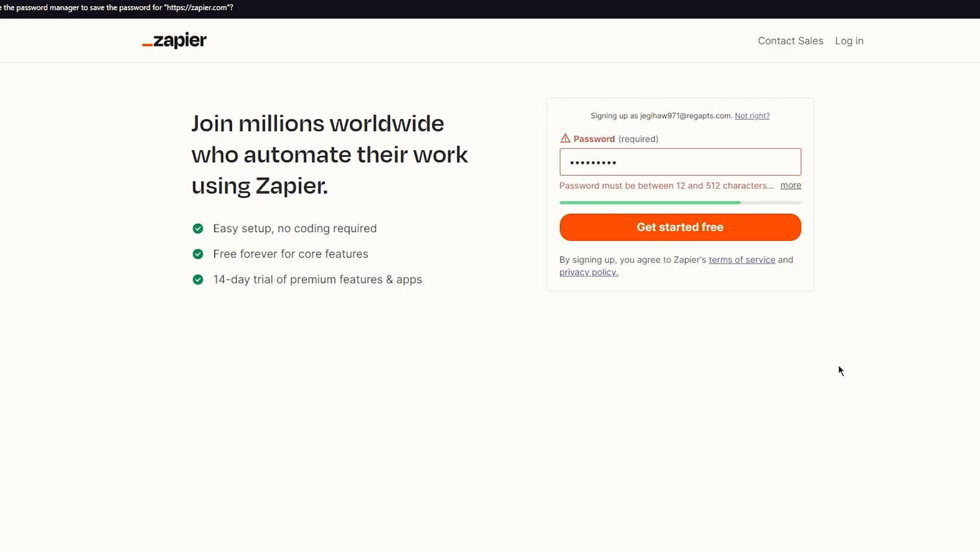
pyautogui.click(680, 161)
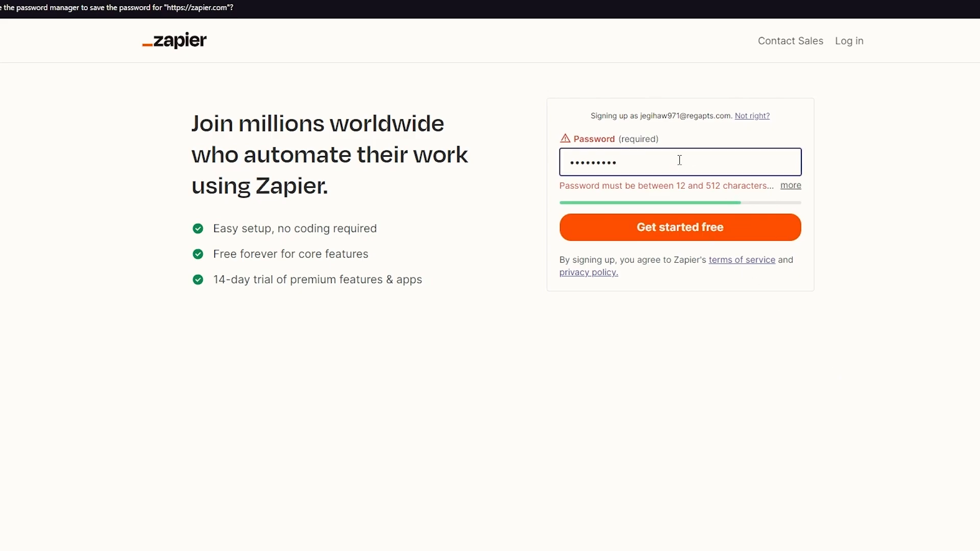
pyautogui.write('••••')
pyautogui.press('Return')
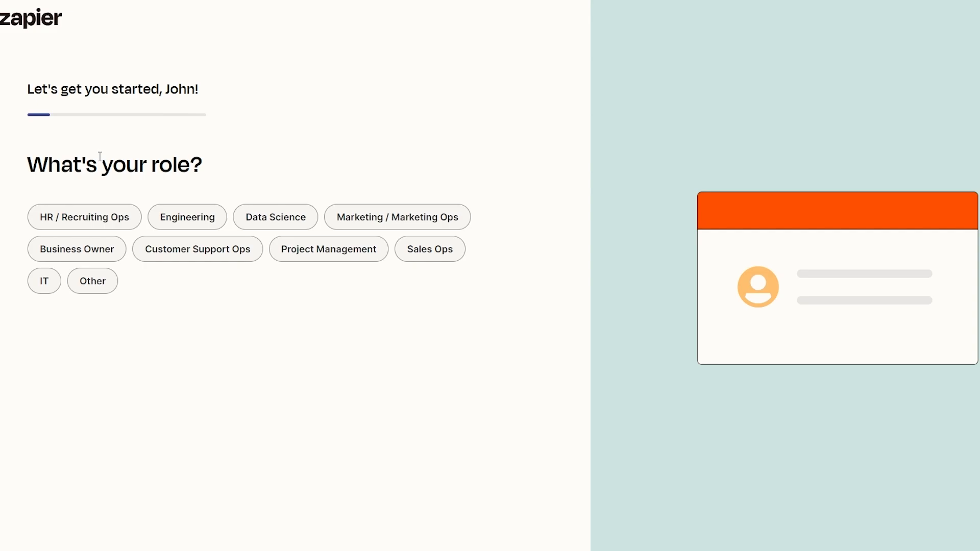
# - Answer the role question, choose only Project management as what to automate, and continue
pyautogui.click(100, 226)
pyautogui.click(352, 261)
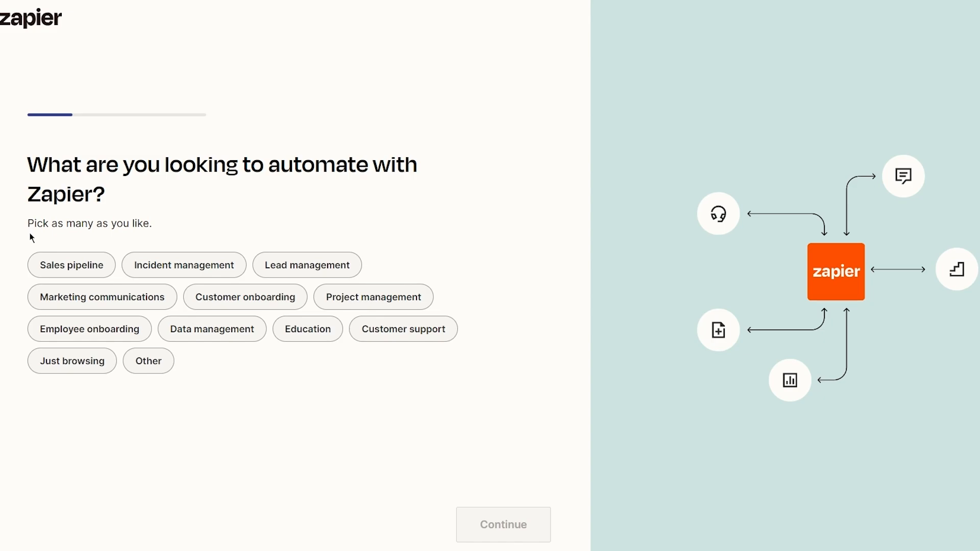
pyautogui.click(309, 268)
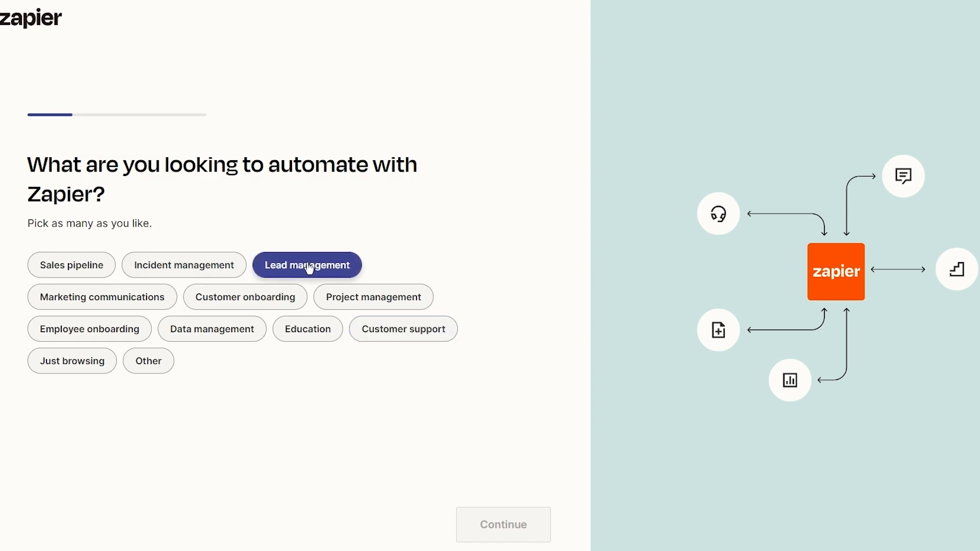
pyautogui.click(377, 293)
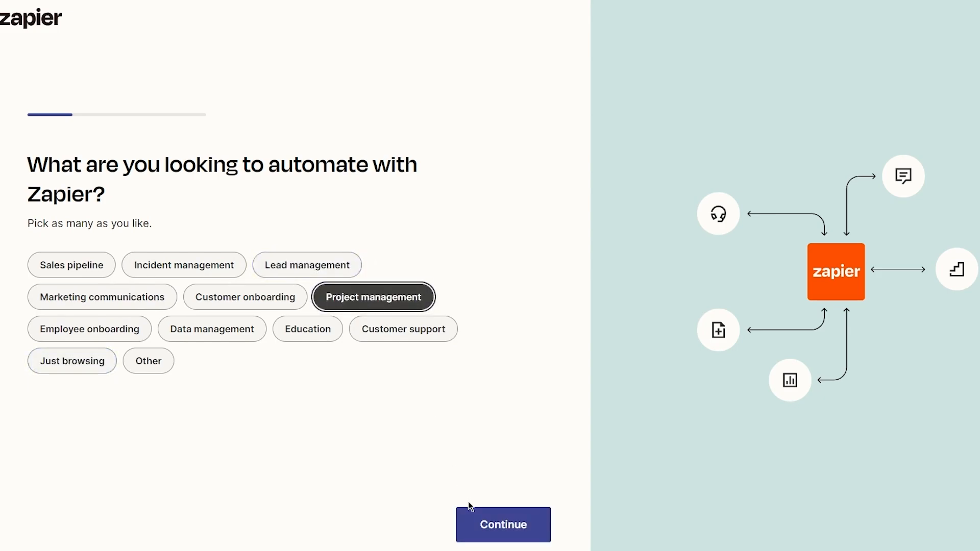
pyautogui.click(471, 511)
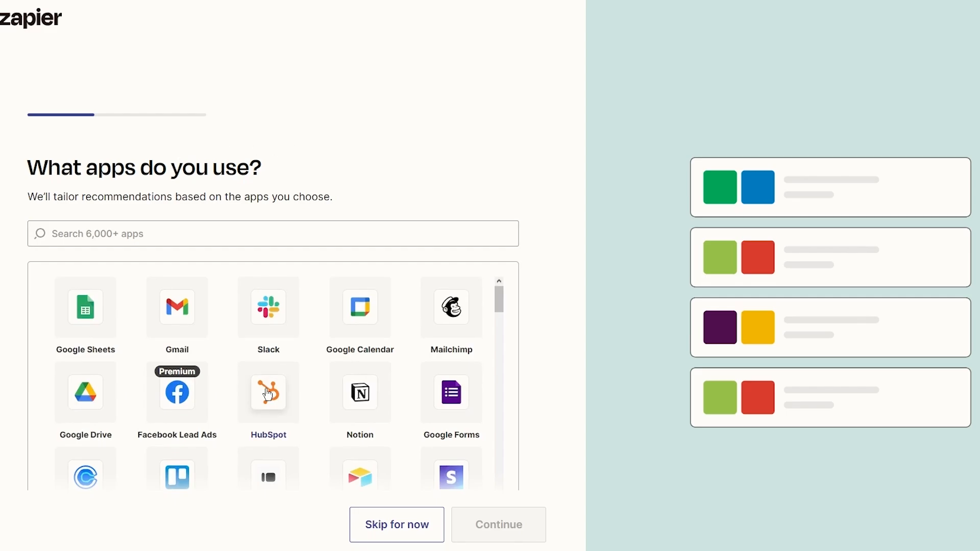
# - Look through the list of apps and skip the question about which ones are used
pyautogui.scroll(-10, 266, 393)
pyautogui.scroll(10, 267, 394)
pyautogui.click(405, 523)
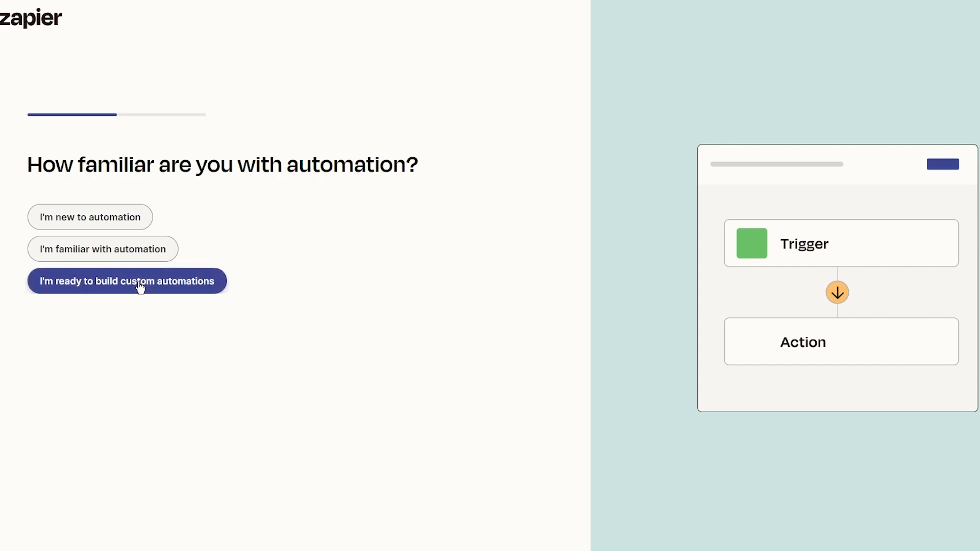
# - Finish the onboarding questions with "I'm new to automation", job level VP / Exec, and "Just me" as the user
pyautogui.click(87, 214)
pyautogui.click(88, 214)
pyautogui.click(101, 222)
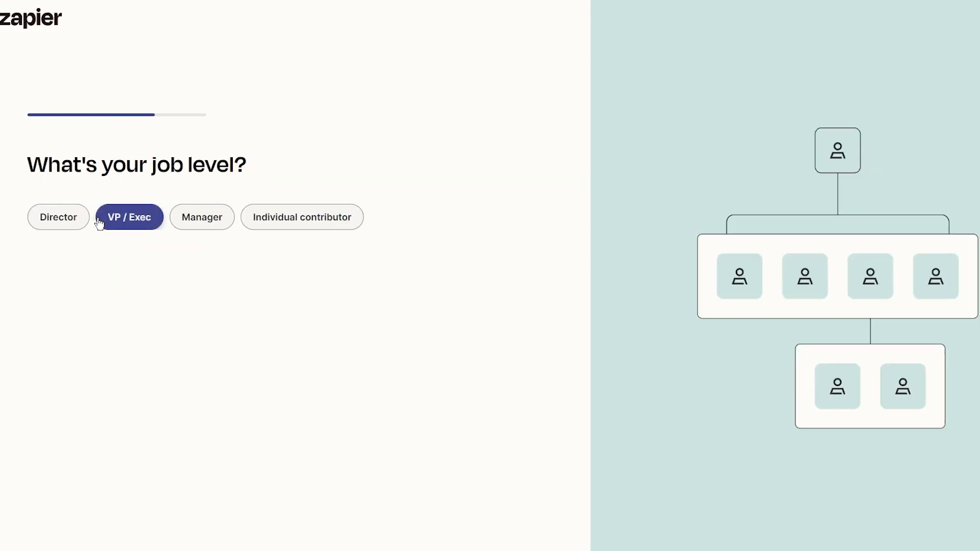
pyautogui.click(130, 217)
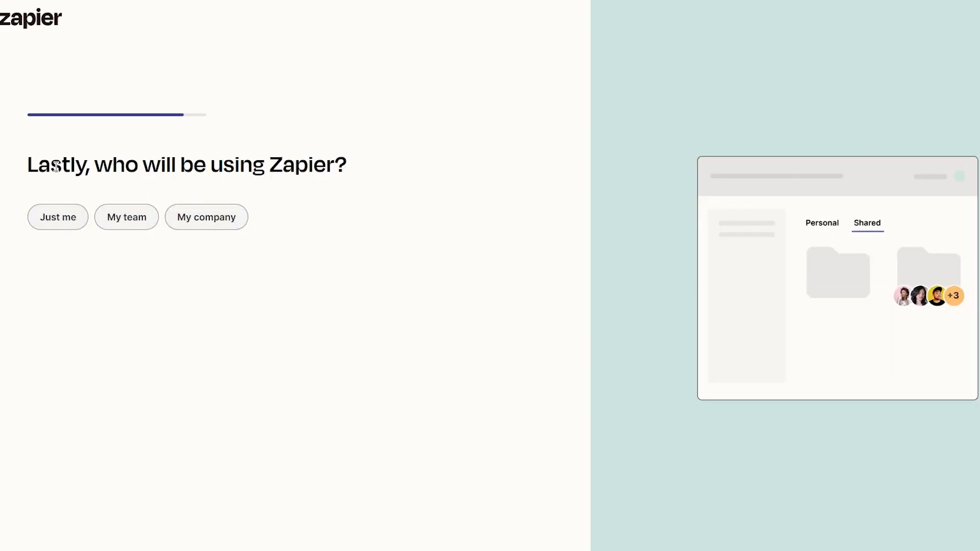
pyautogui.click(50, 219)
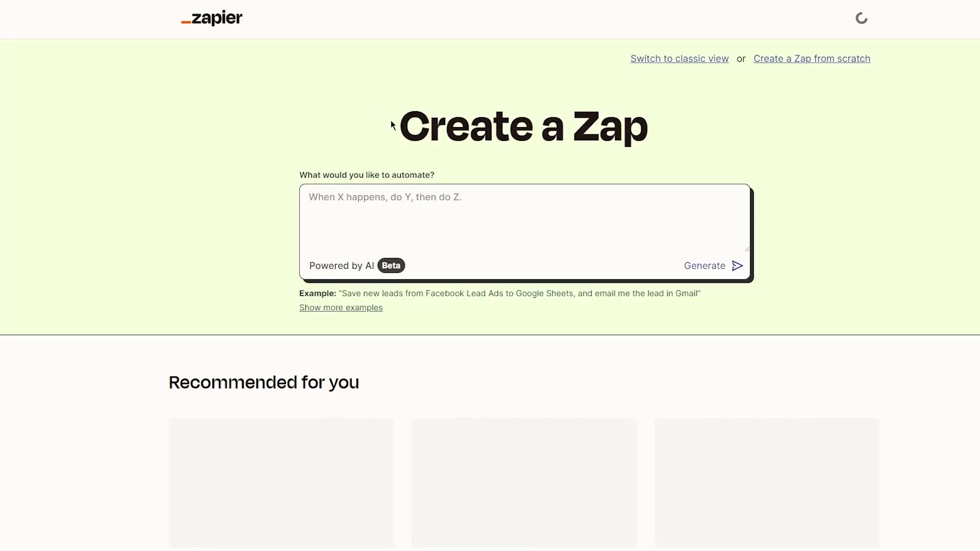
pyautogui.scroll(-5, 390, 120)
pyautogui.scroll(5, 390, 120)
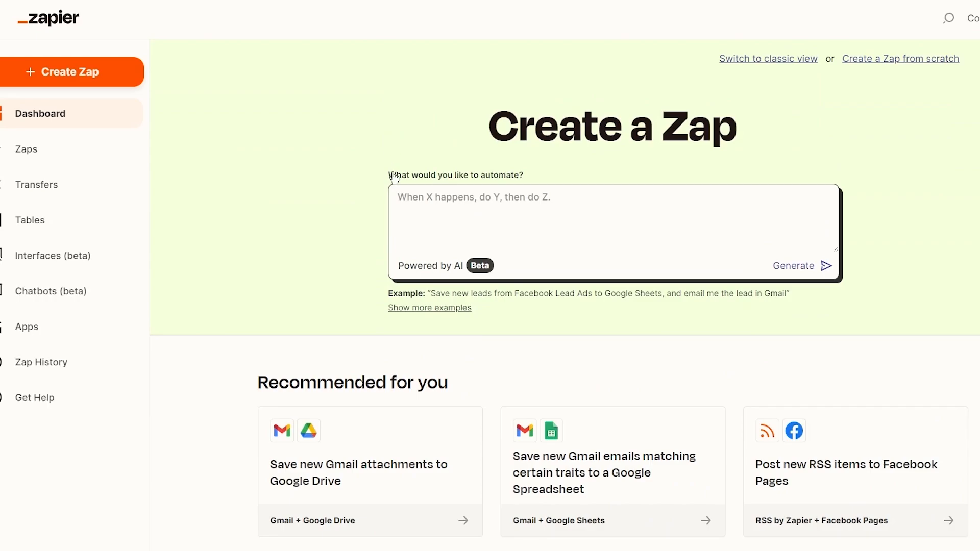
pyautogui.moveTo(383, 173); pyautogui.dragTo(534, 174)
pyautogui.click(563, 147)
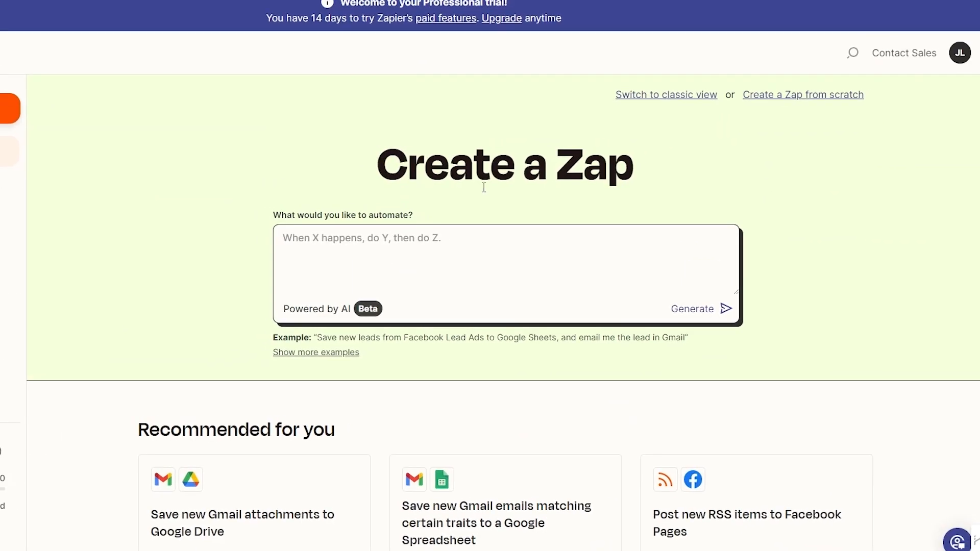
pyautogui.moveTo(644, 156); pyautogui.dragTo(304, 156)
pyautogui.click(323, 143)
# - Generate a Zap with AI from the prompt "when i text someone i will get an email on my mail"
pyautogui.click(393, 249)
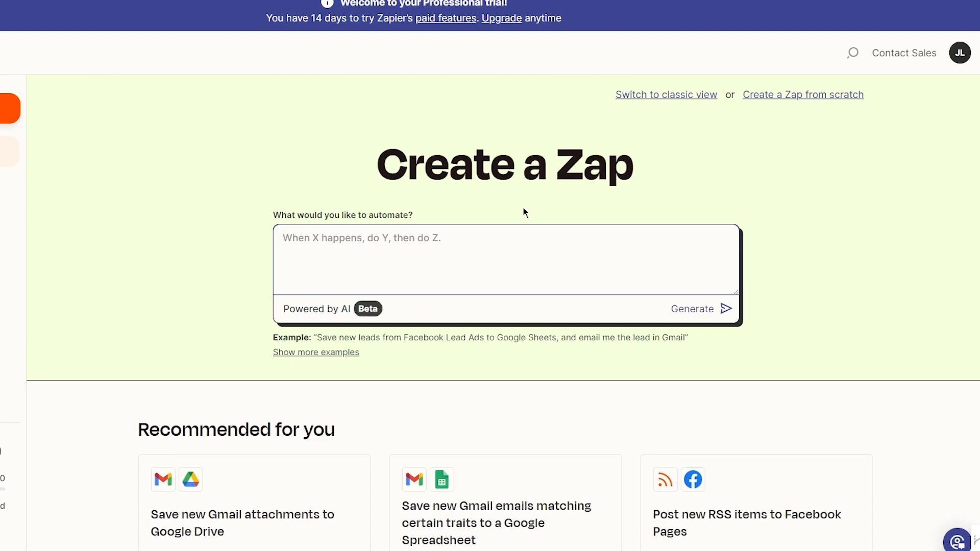
pyautogui.write('when i text')
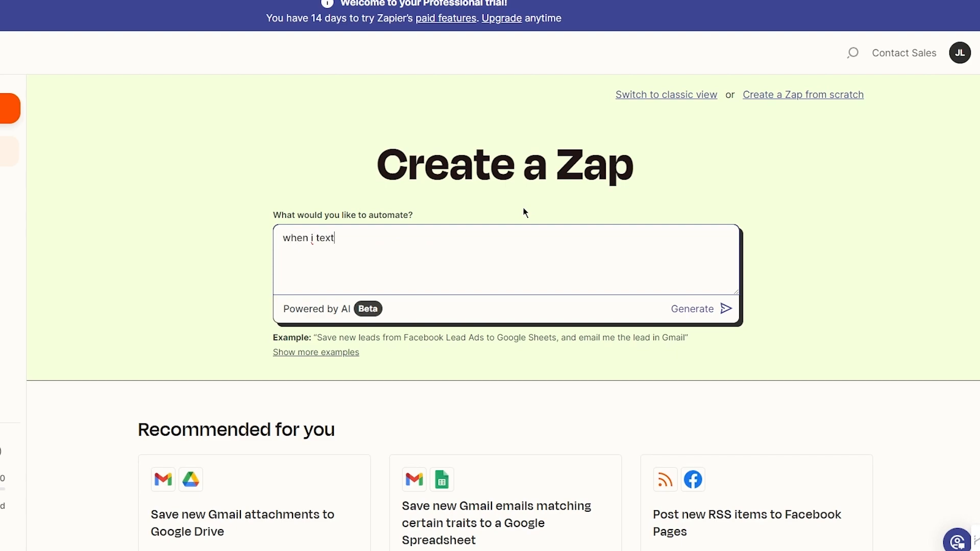
pyautogui.write(' someone i will get an email o')
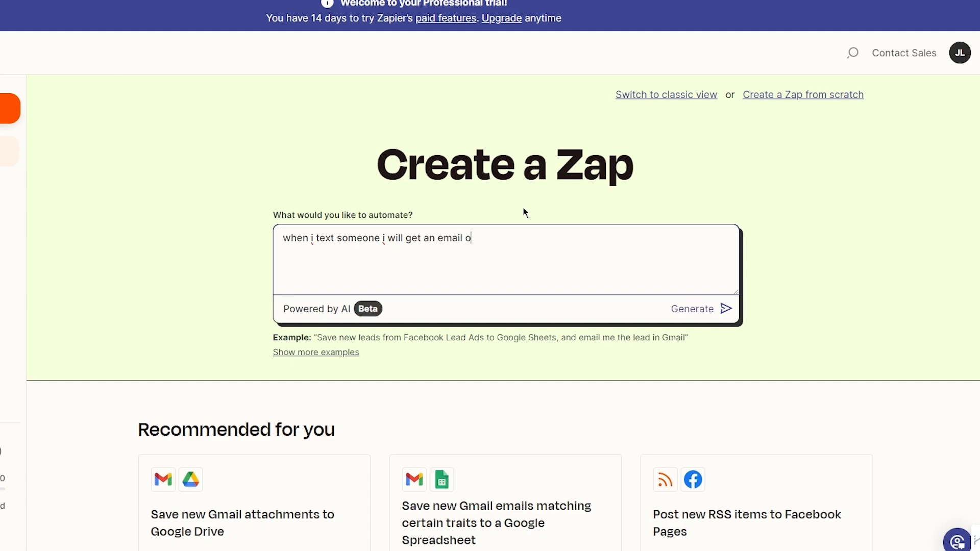
pyautogui.write('n my mail')
pyautogui.click(700, 312)
# - Review the generated Zap, the advice on its trigger, and the recommended templates
pyautogui.scroll(-4, 525, 341)
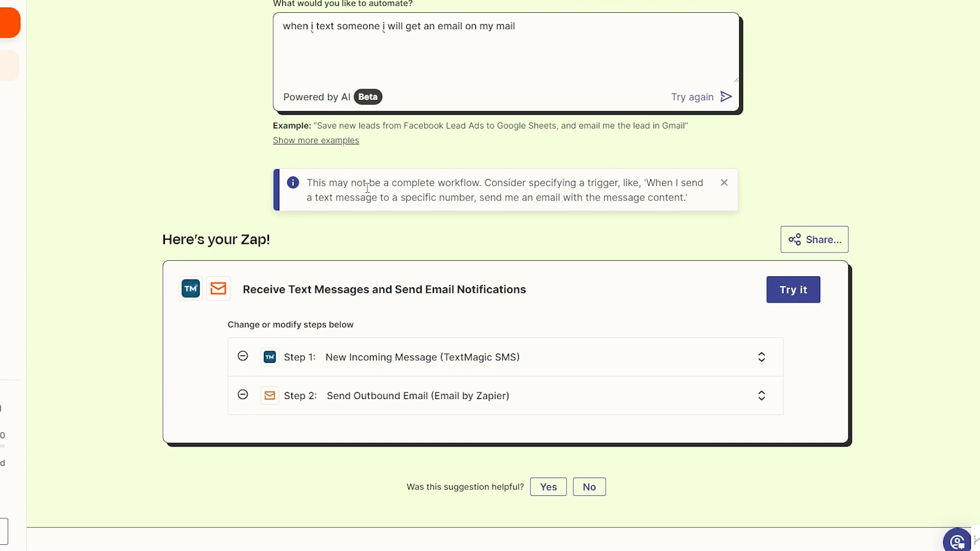
pyautogui.moveTo(365, 186); pyautogui.dragTo(543, 199)
pyautogui.click(584, 191)
pyautogui.scroll(4, 232, 220)
pyautogui.scroll(-15, 232, 220)
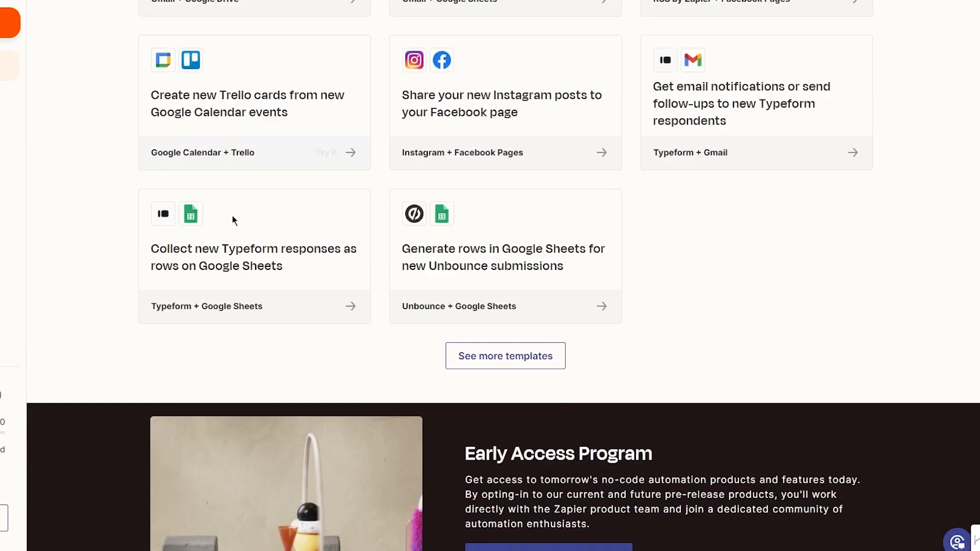
pyautogui.scroll(15, 232, 220)
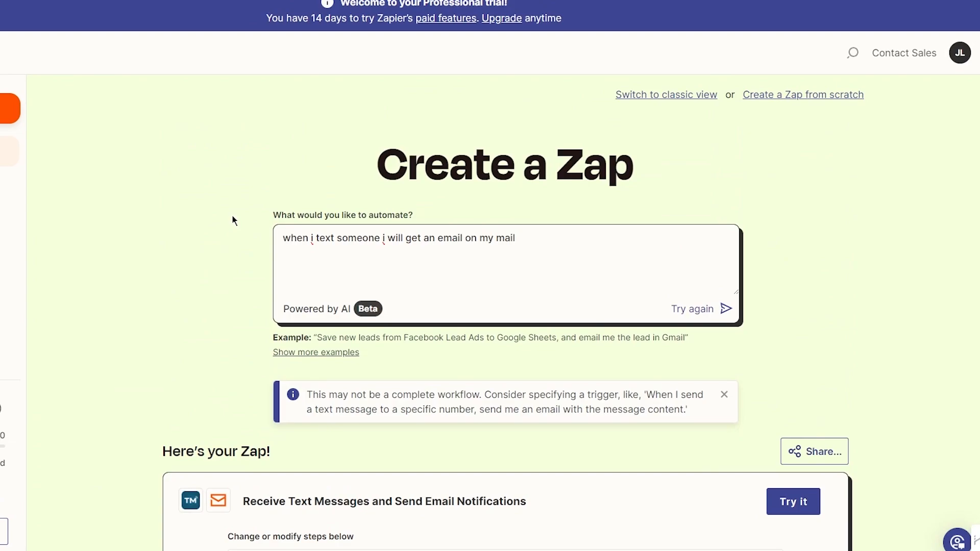
pyautogui.tripleClick(462, 239)
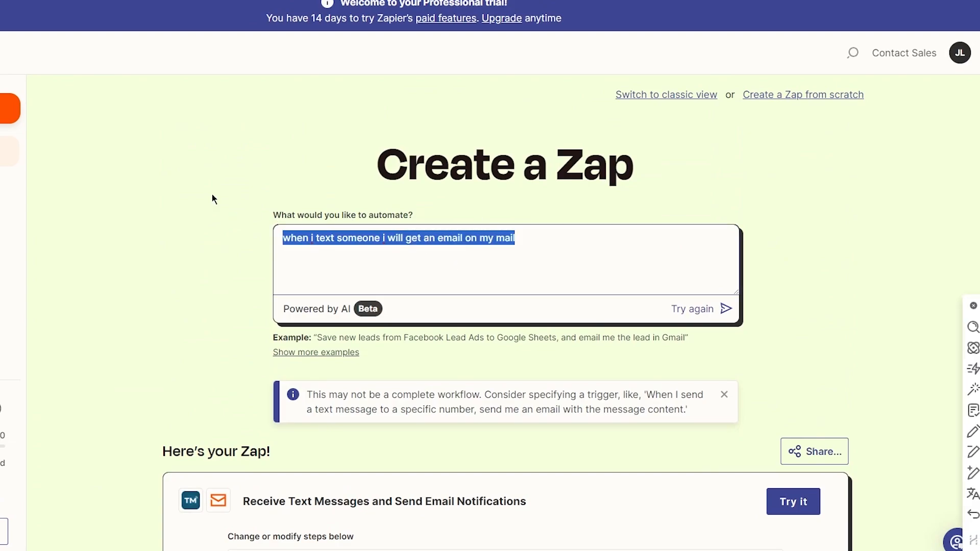
pyautogui.click(208, 193)
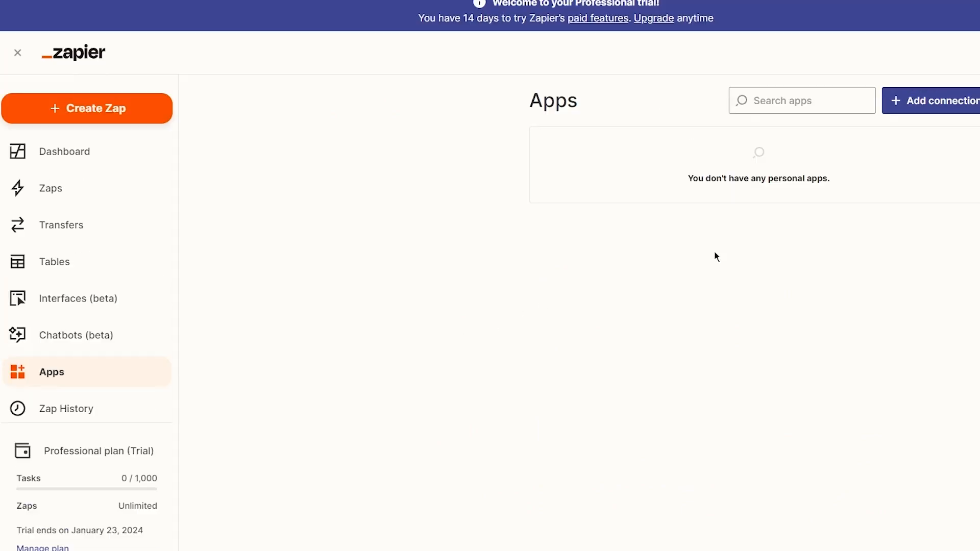
# - Look over the Apps page and its form for adding a new app connection, without adding one
pyautogui.scroll(-3, 714, 256)
pyautogui.scroll(3, 700, 182)
pyautogui.click(935, 107)
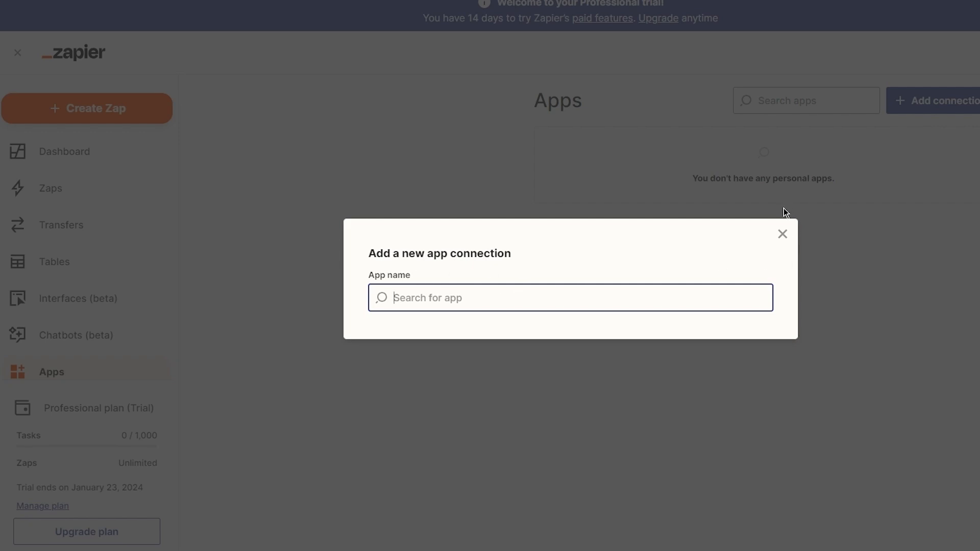
pyautogui.click(782, 234)
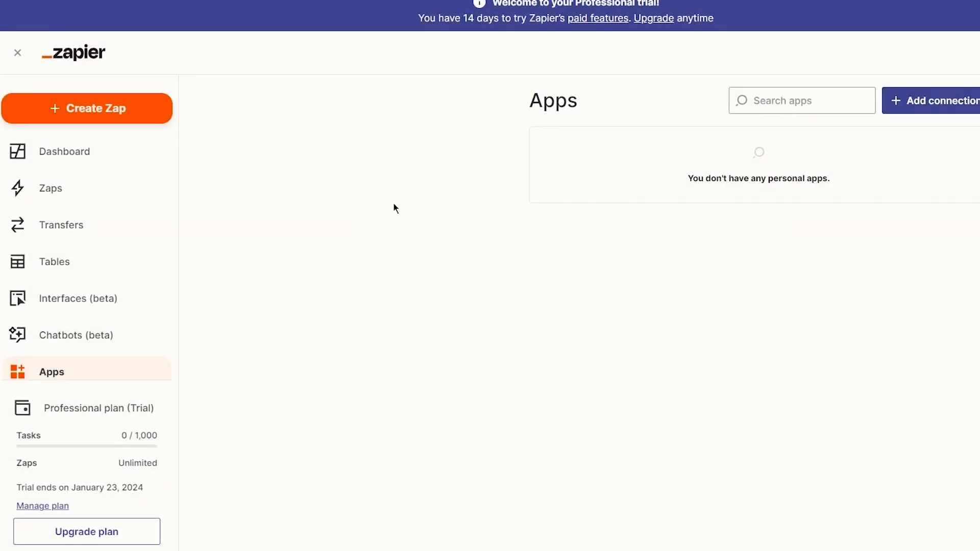
# - Start a new Zap manually and choose Gmail as its trigger app
pyautogui.click(113, 124)
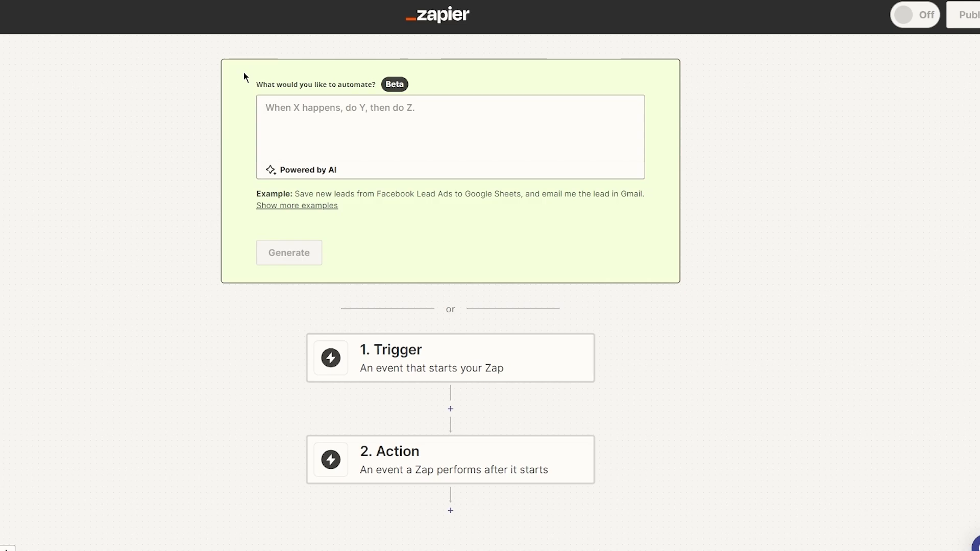
pyautogui.scroll(-4, 424, 362)
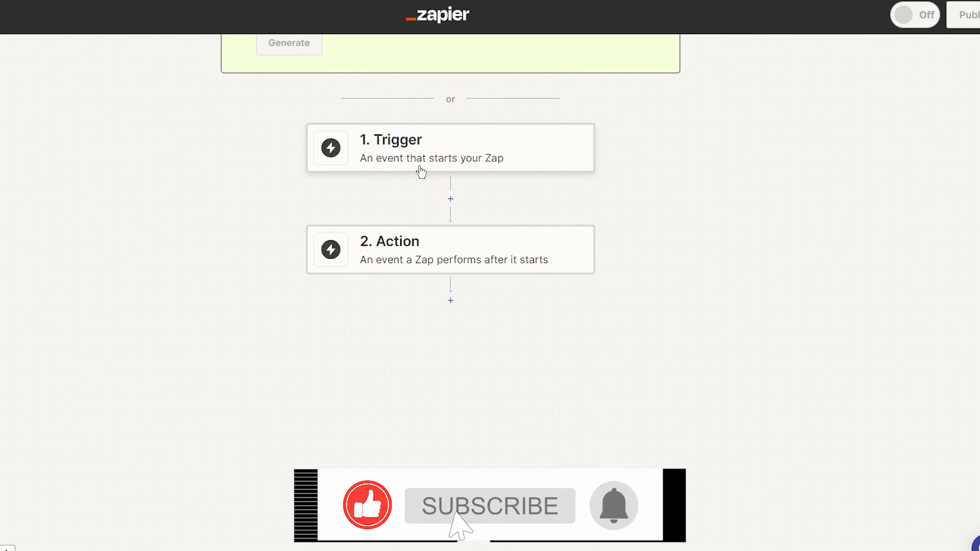
pyautogui.click(453, 158)
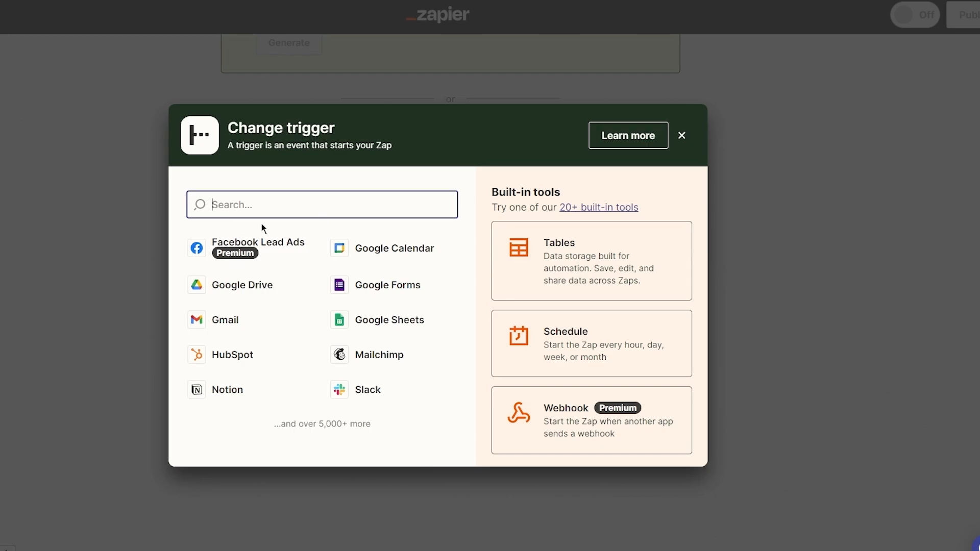
pyautogui.click(214, 320)
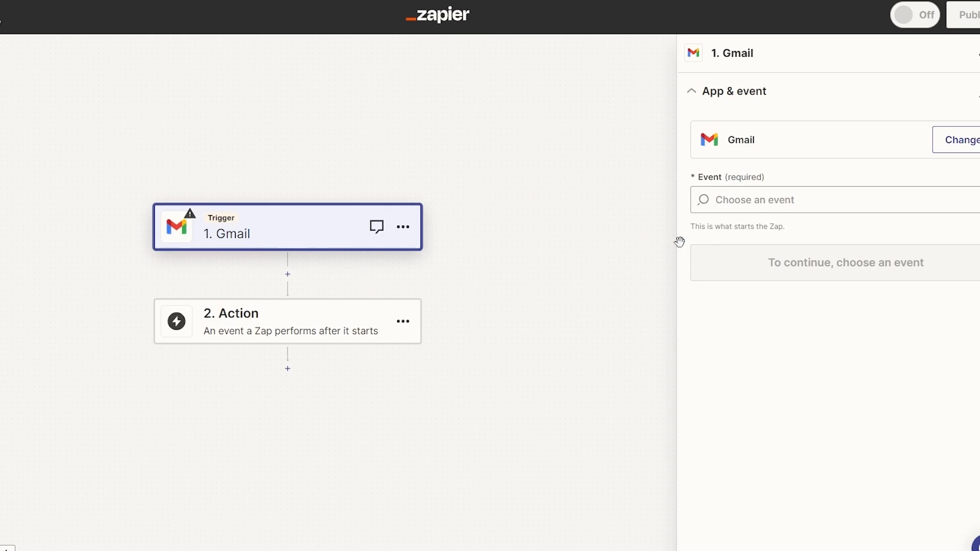
# - Set the Gmail trigger's event to New Email and proceed to its account setup
pyautogui.click(776, 206)
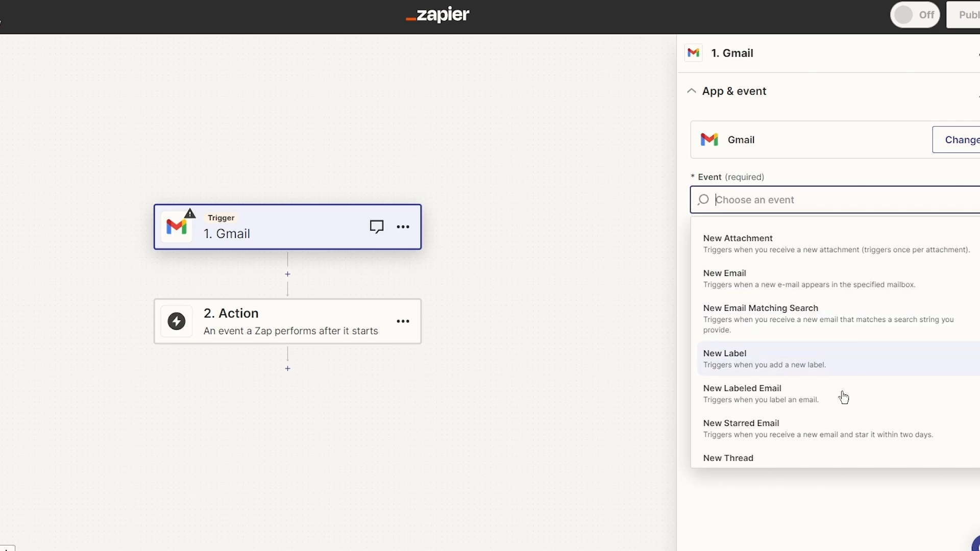
pyautogui.scroll(-1, 793, 424)
pyautogui.scroll(1, 793, 427)
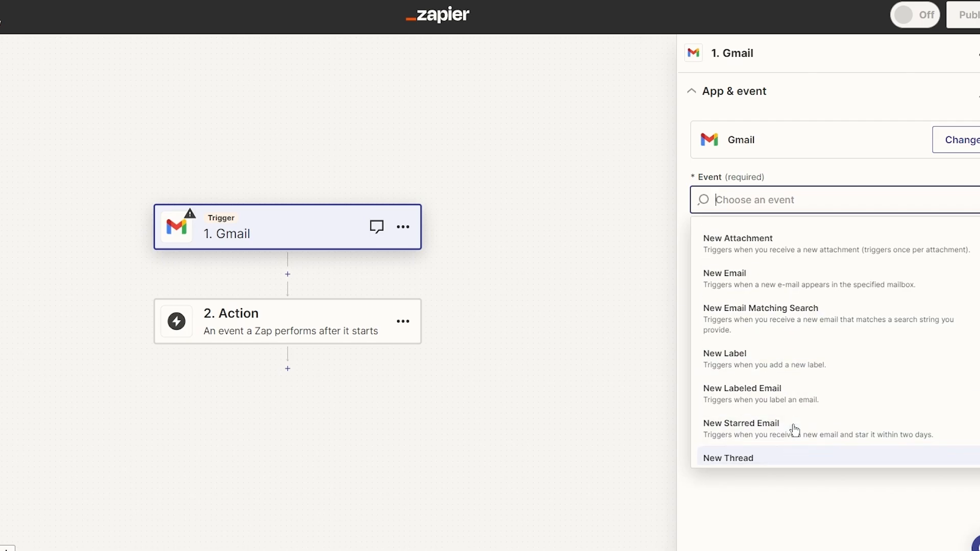
pyautogui.click(764, 286)
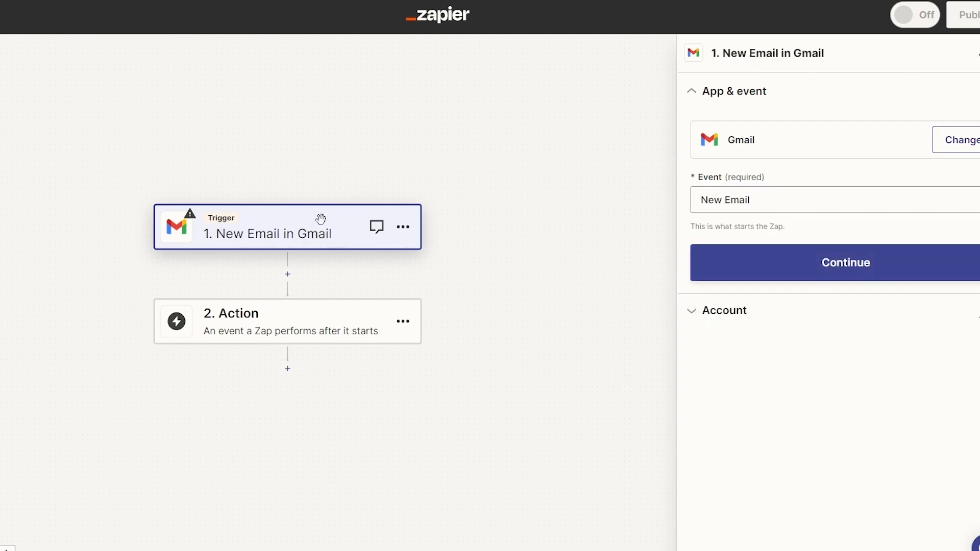
pyautogui.click(880, 264)
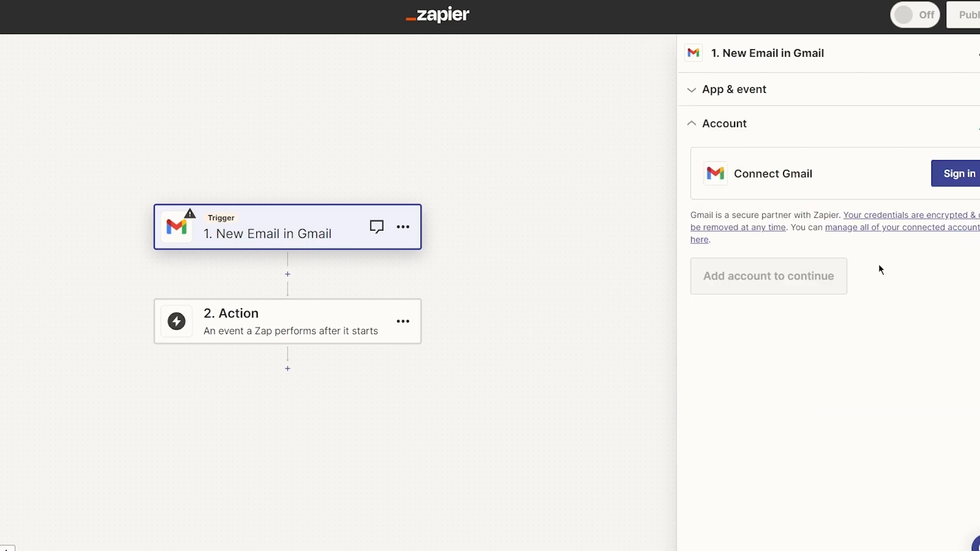
# - Connect a Gmail account to the trigger with a Google sign-in and allow Zapier access to it
pyautogui.click(961, 175)
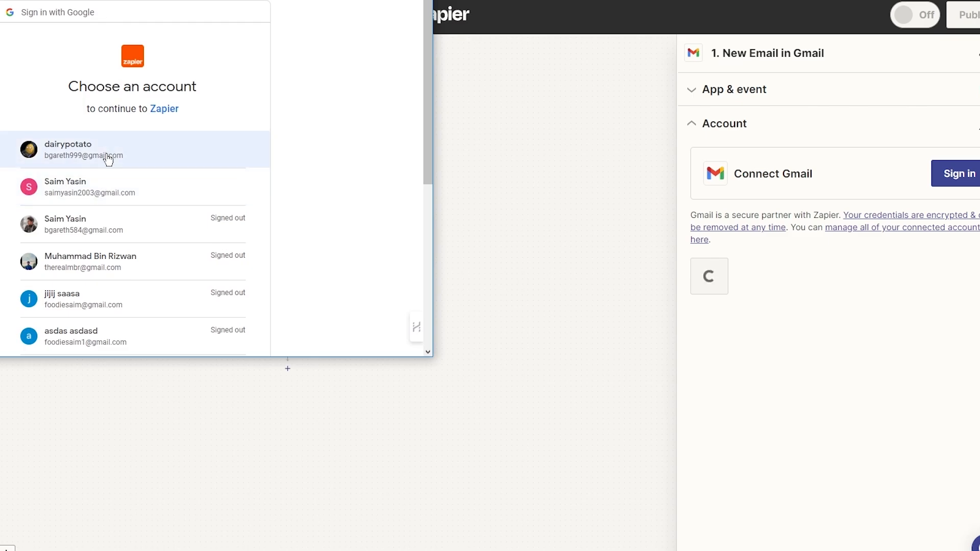
pyautogui.click(102, 187)
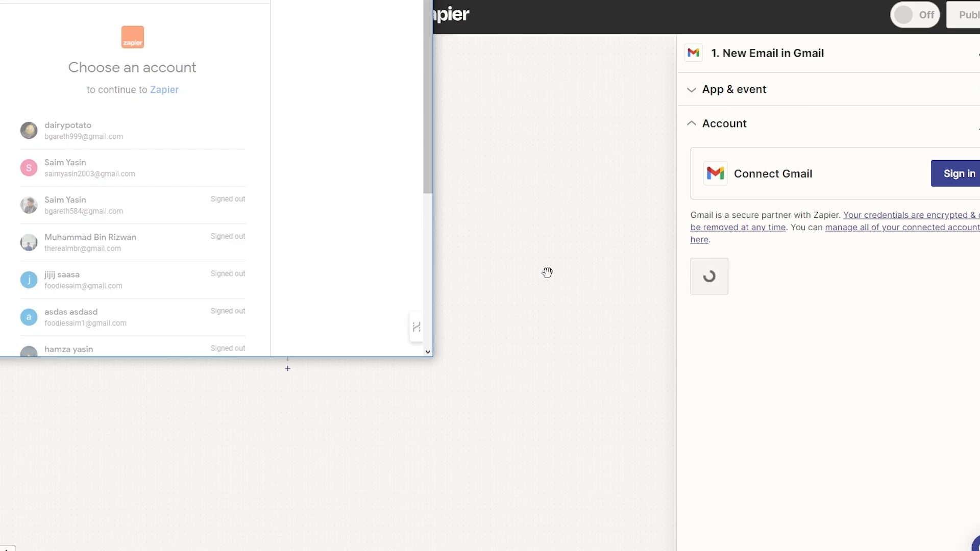
pyautogui.scroll(-3, 139, 276)
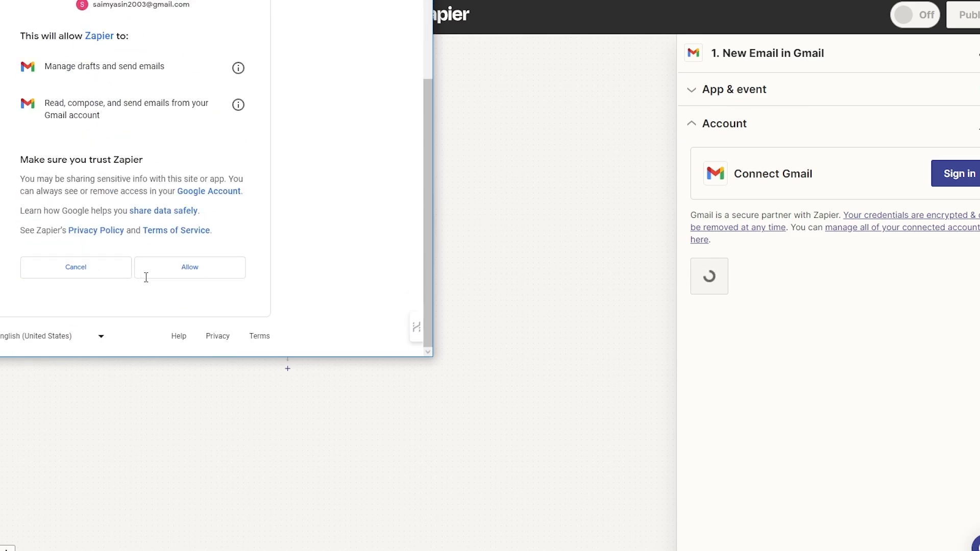
pyautogui.click(203, 268)
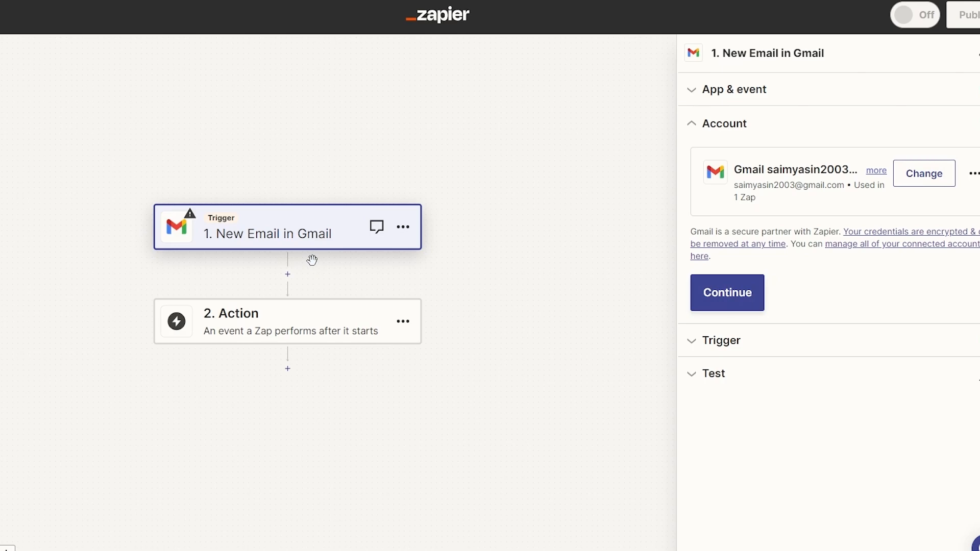
# - Accept the connected account, leave the trigger's label/mailbox at Inbox and All Labels, and test the trigger
pyautogui.rightClick(735, 292)
pyautogui.click(728, 299)
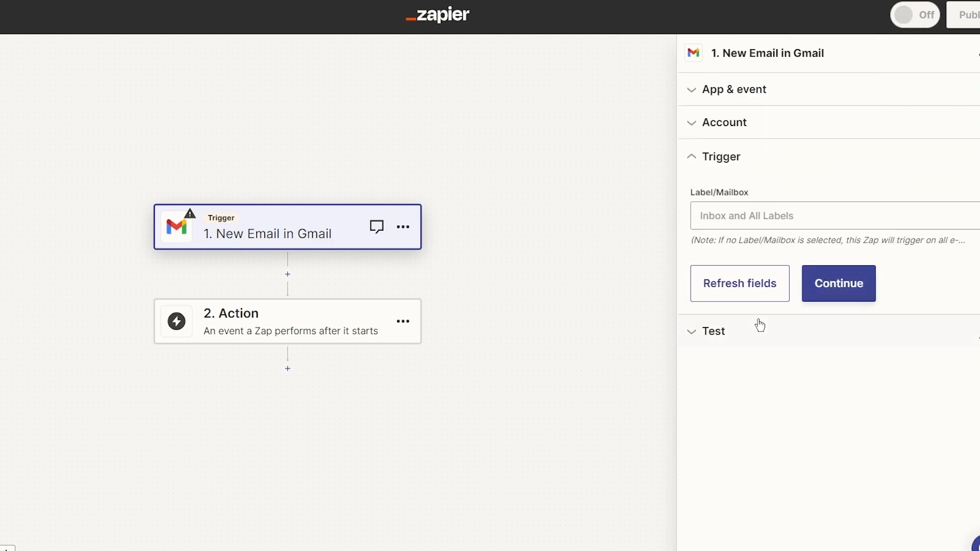
pyautogui.click(831, 293)
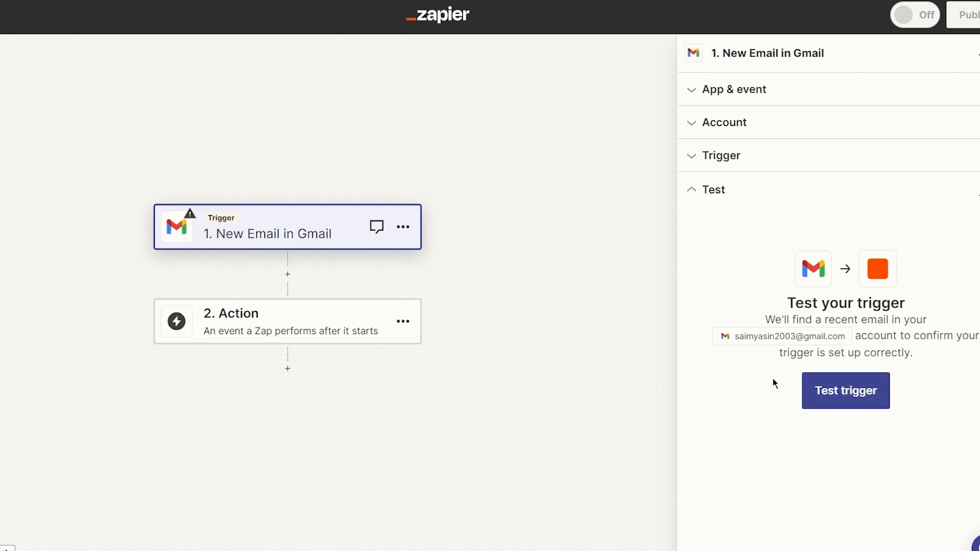
pyautogui.click(832, 392)
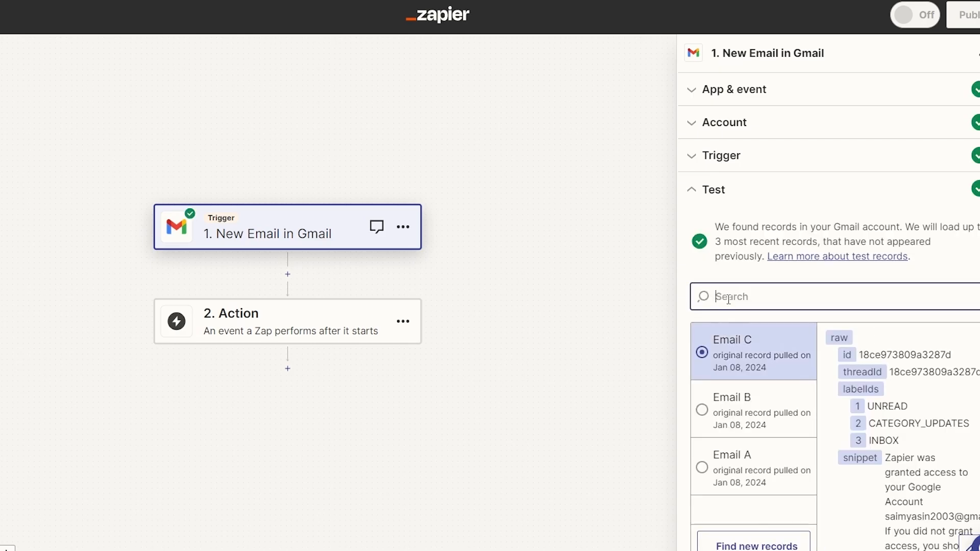
# - Set the Zap's action to Gmail with the Reply to Email event and accept the already connected account
pyautogui.click(274, 322)
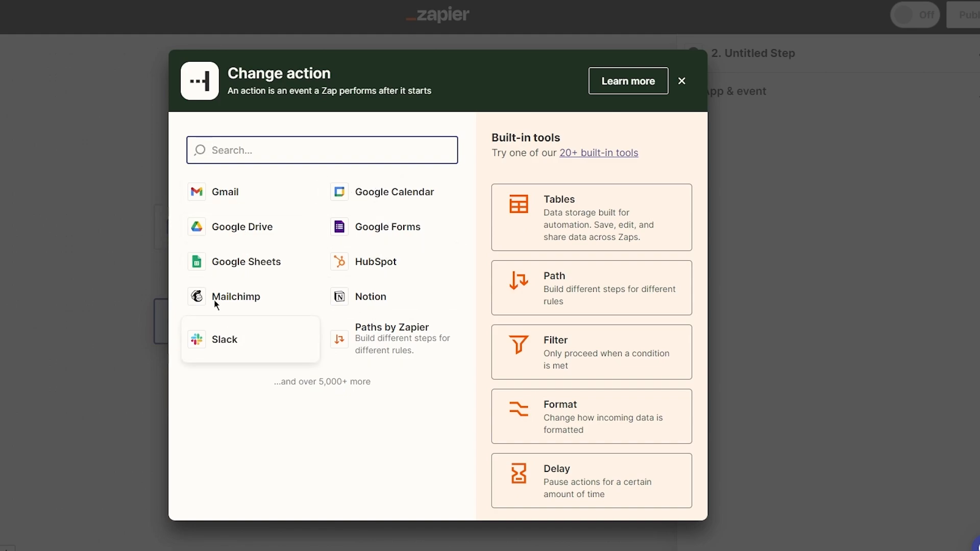
pyautogui.click(239, 203)
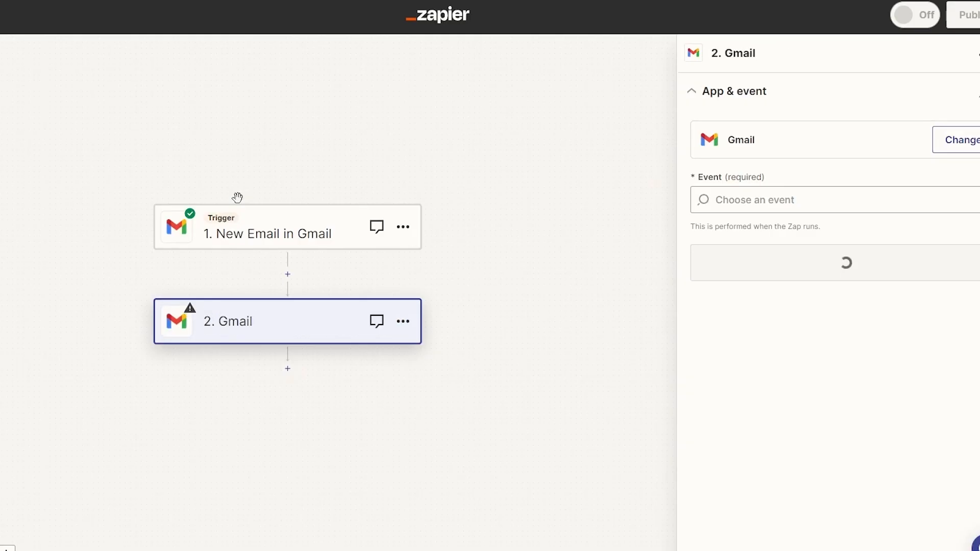
pyautogui.click(855, 199)
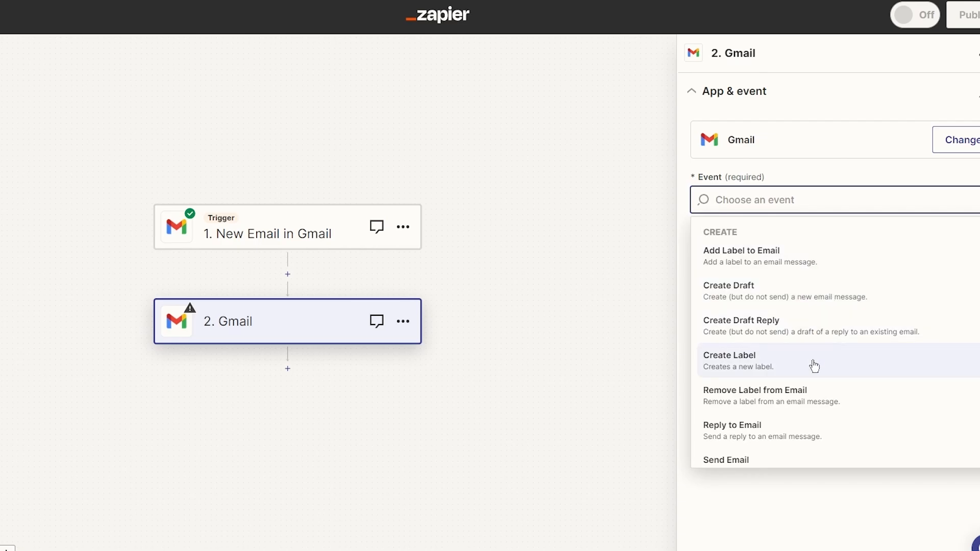
pyautogui.scroll(-2, 810, 366)
pyautogui.click(785, 352)
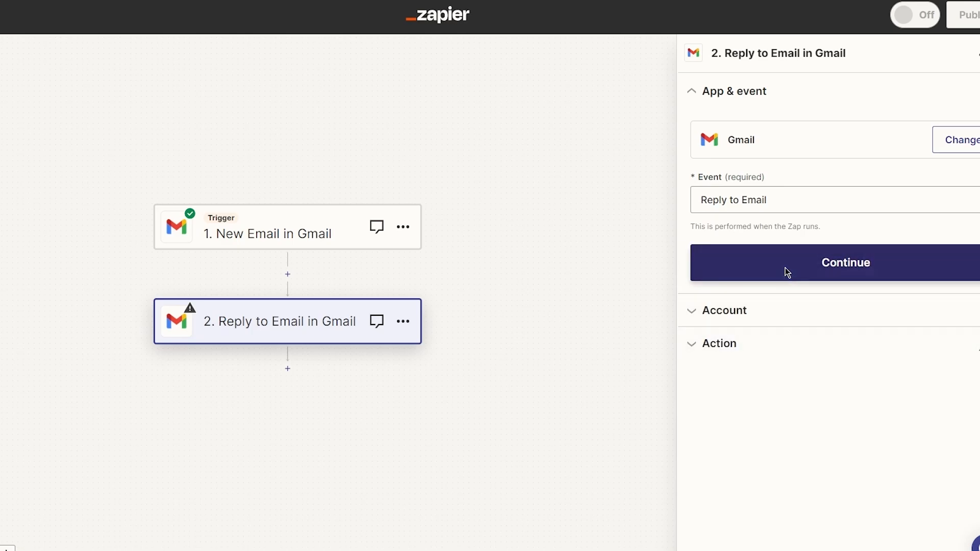
pyautogui.click(784, 269)
pyautogui.click(718, 295)
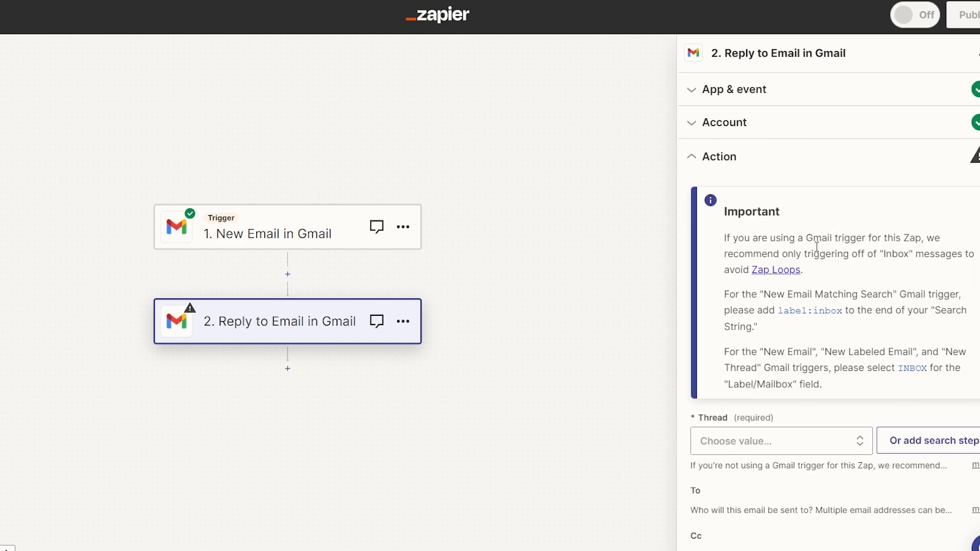
# - Choose the "Security alert" email as the thread for the reply action
pyautogui.scroll(-5, 828, 301)
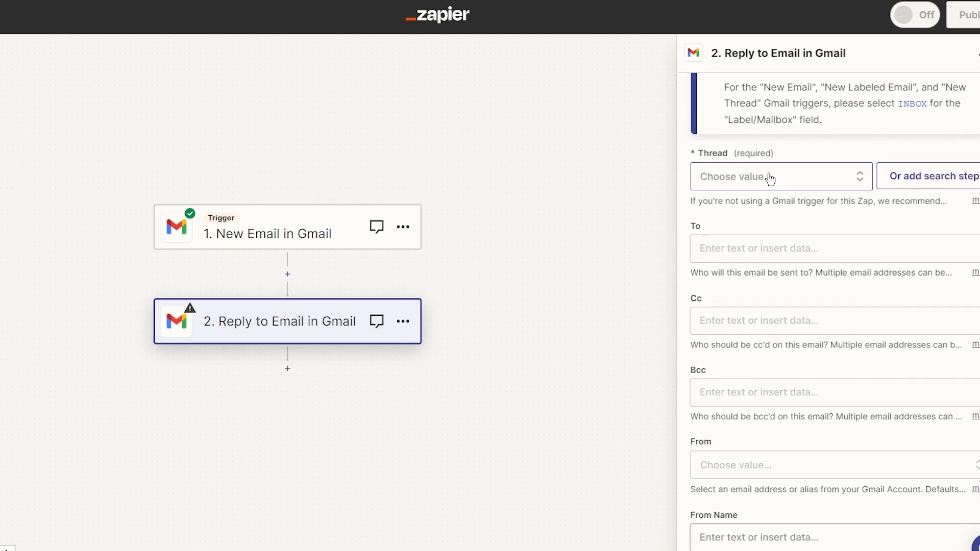
pyautogui.click(768, 179)
pyautogui.click(664, 213)
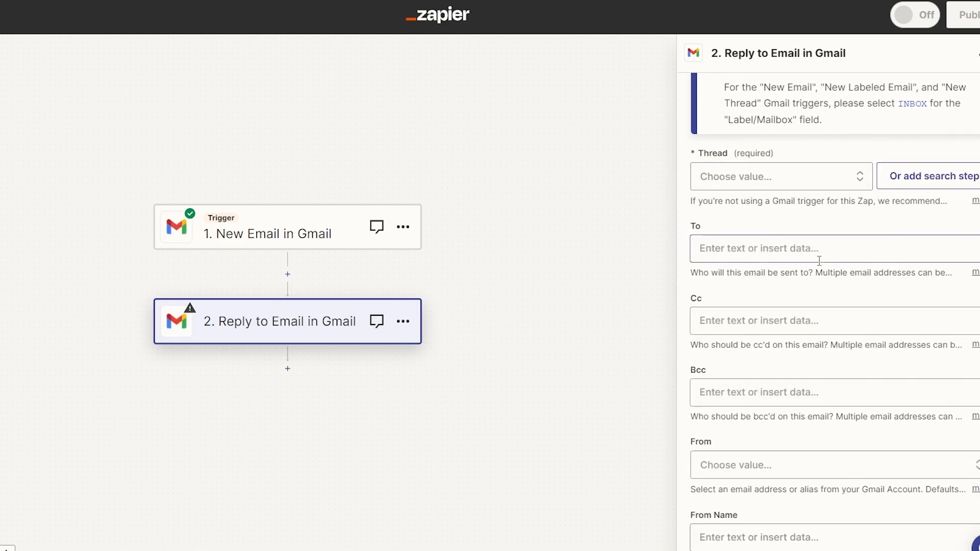
pyautogui.click(825, 186)
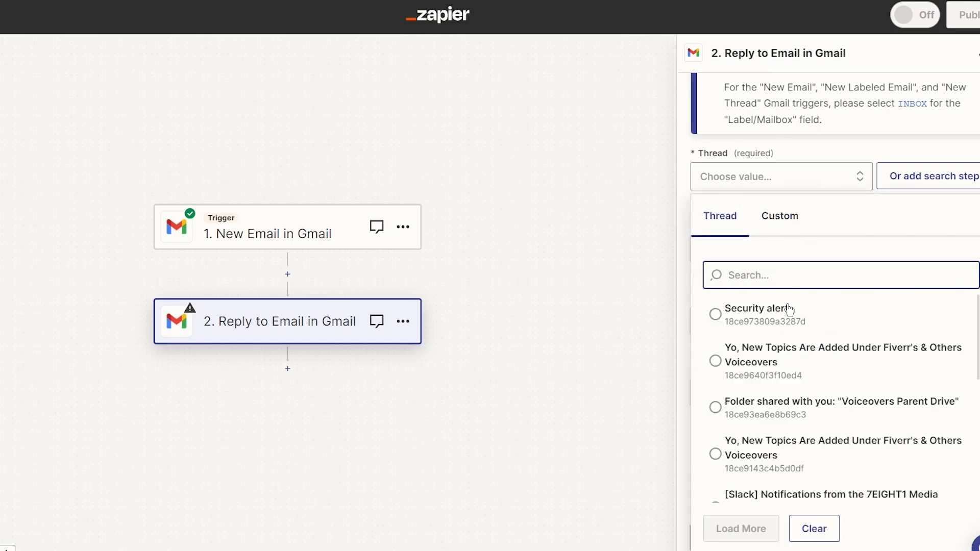
pyautogui.scroll(-1, 816, 313)
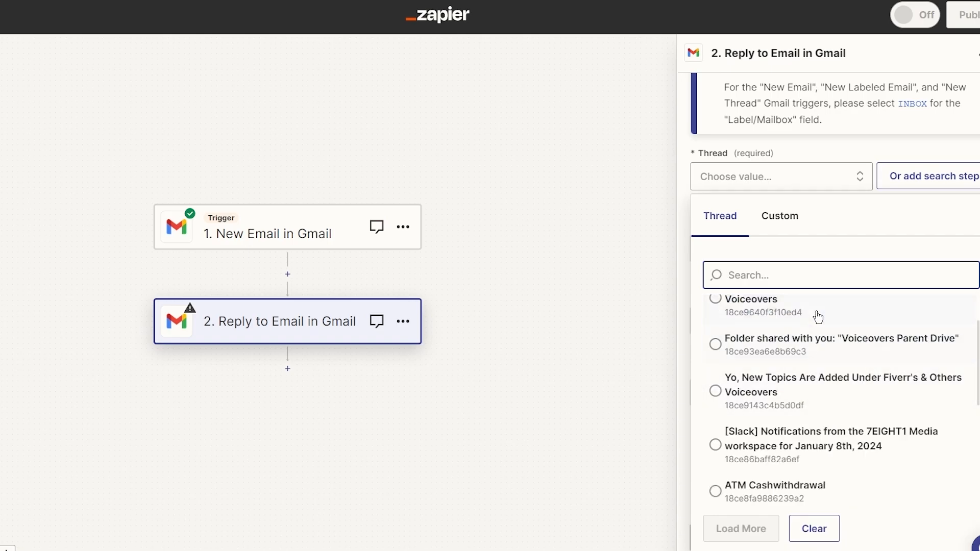
pyautogui.click(807, 315)
pyautogui.click(814, 312)
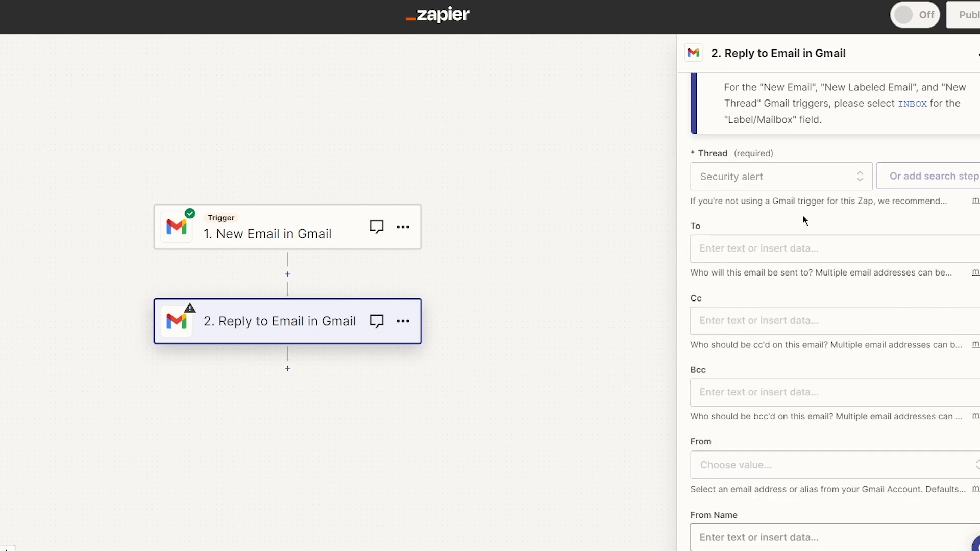
# - Leave the reply's recipient fields empty, enter "yfufyufuyfuyfyfyfu" as its body, and proceed to the action's test
pyautogui.click(814, 255)
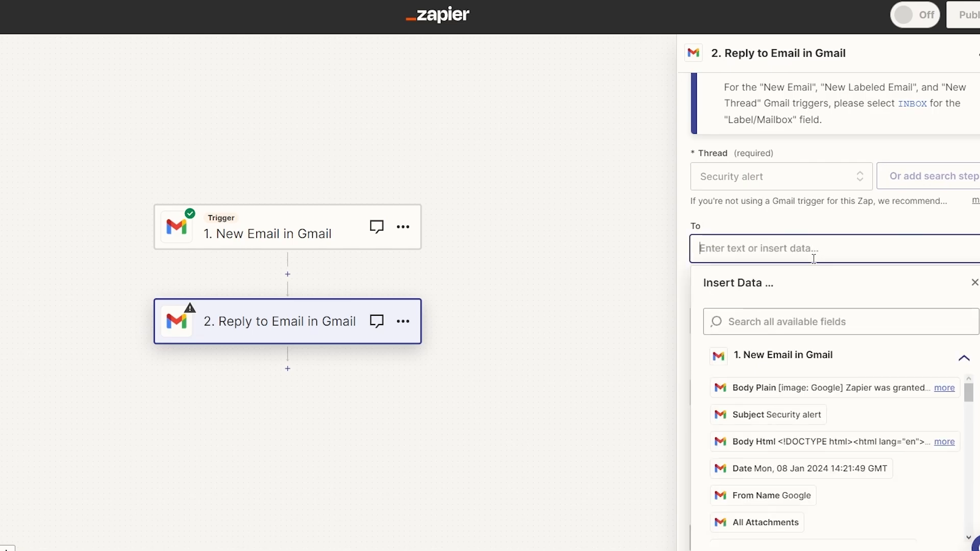
pyautogui.click(630, 341)
pyautogui.scroll(-5, 725, 346)
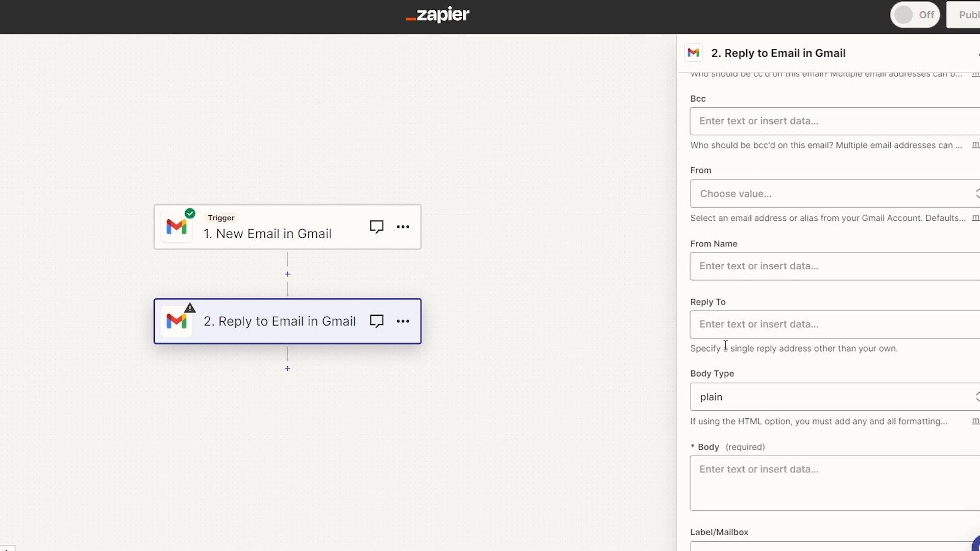
pyautogui.scroll(-3, 726, 346)
pyautogui.click(770, 304)
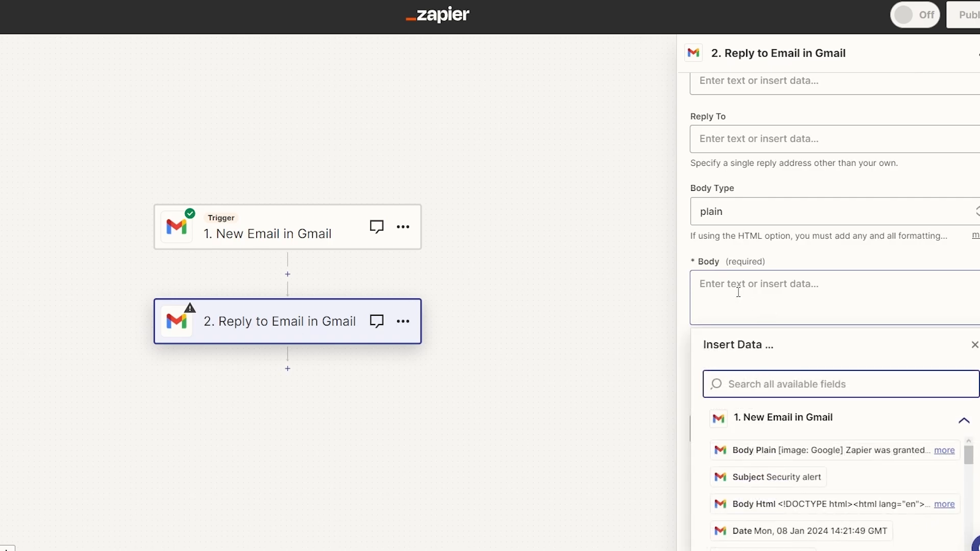
pyautogui.write('yfufyufuy')
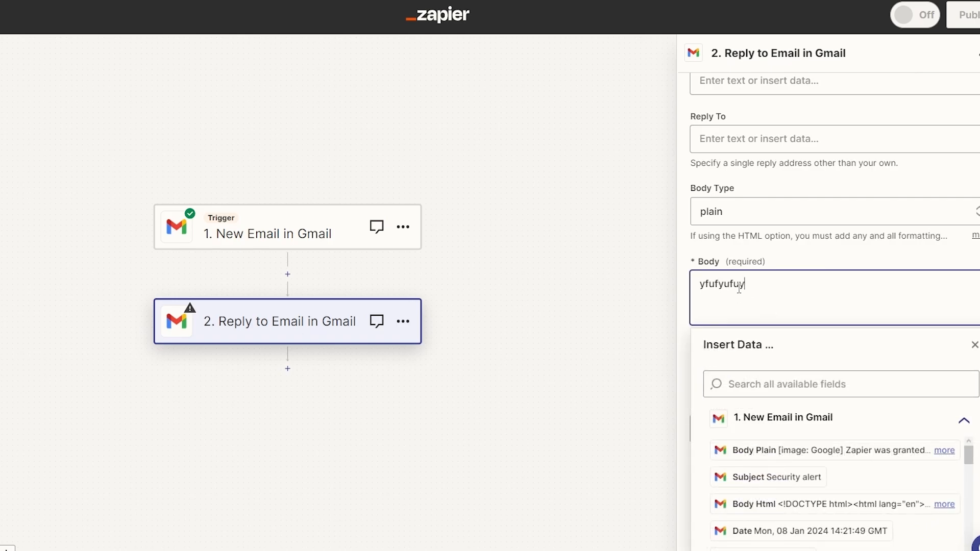
pyautogui.write('fuyfyfyfu')
pyautogui.click(679, 286)
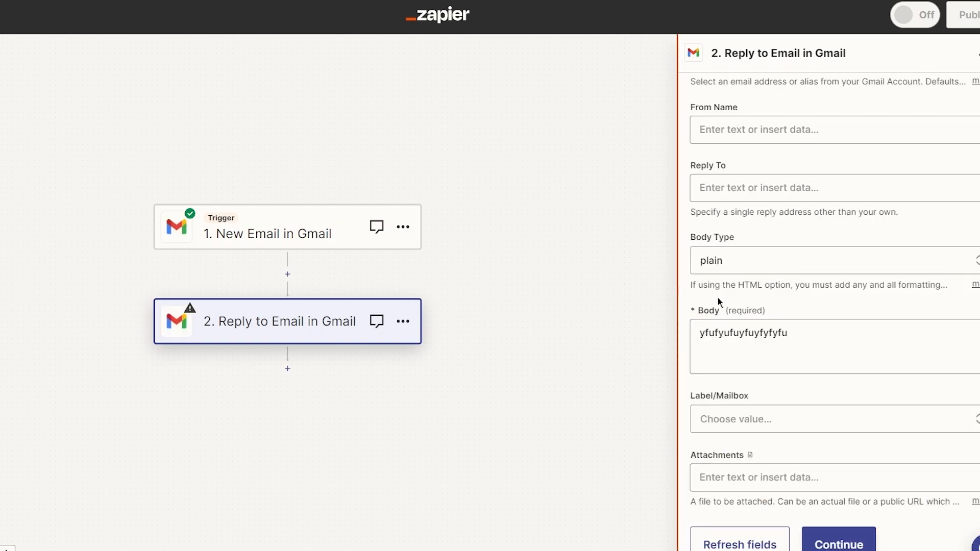
pyautogui.scroll(-1, 810, 344)
pyautogui.click(823, 517)
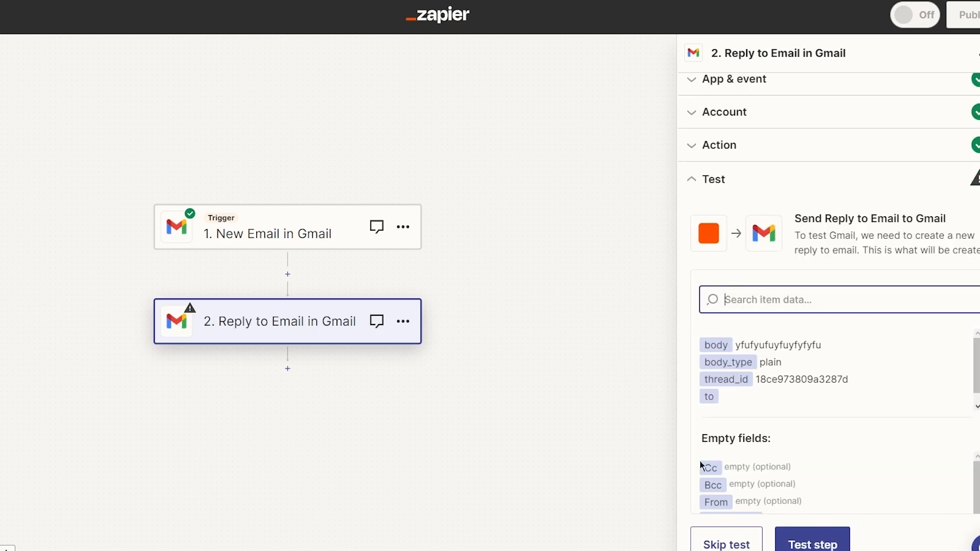
# - Try to test the Reply to Email action and skip its test
pyautogui.click(812, 544)
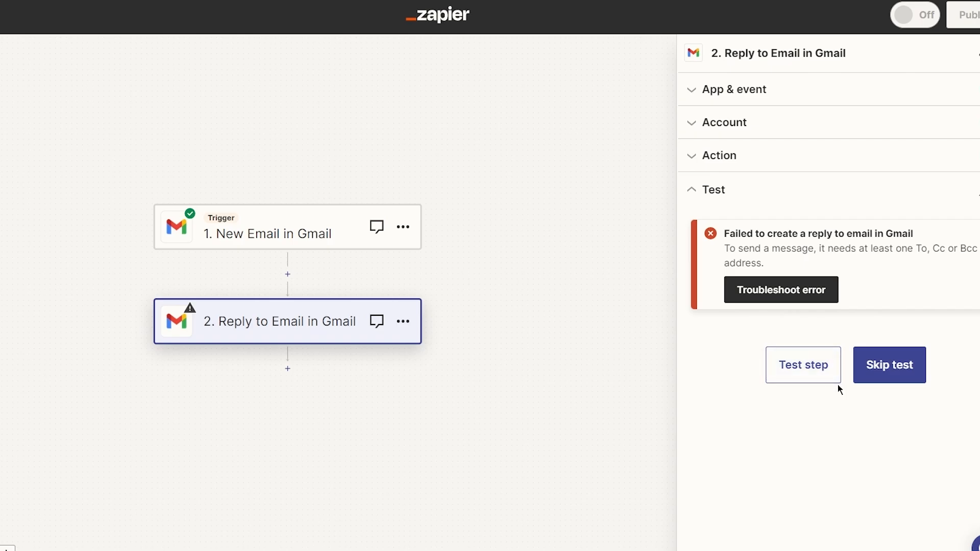
pyautogui.click(880, 377)
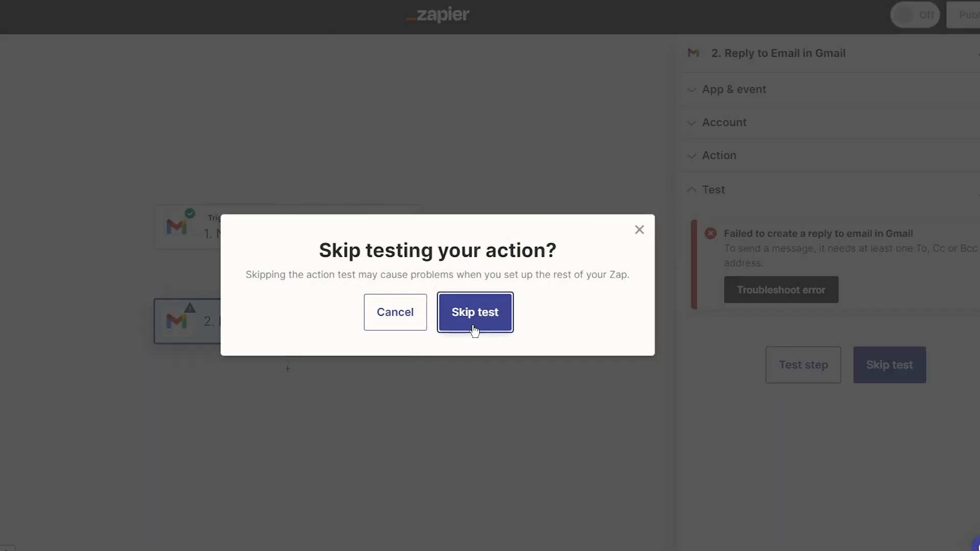
pyautogui.click(475, 326)
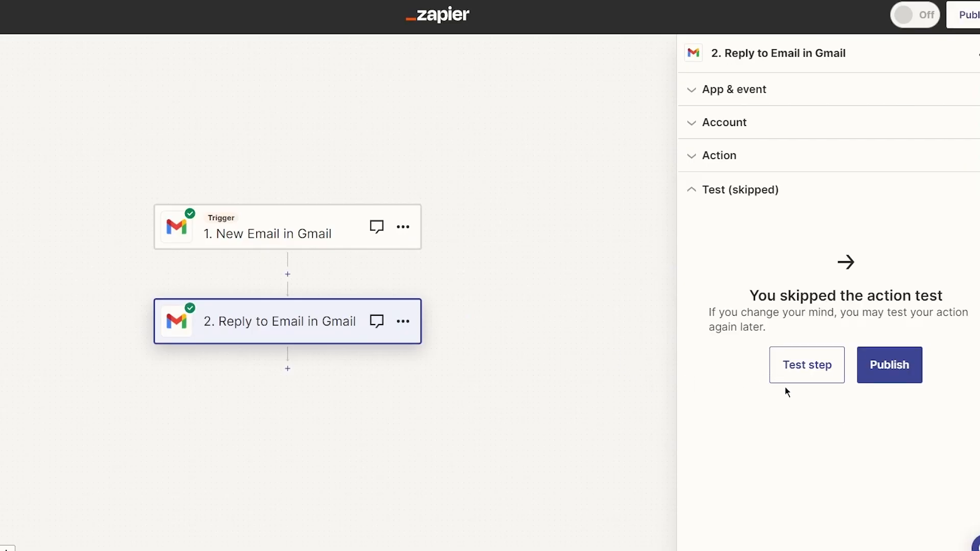
# - Publish the Zap and switch it on in the Zaps list
pyautogui.click(890, 375)
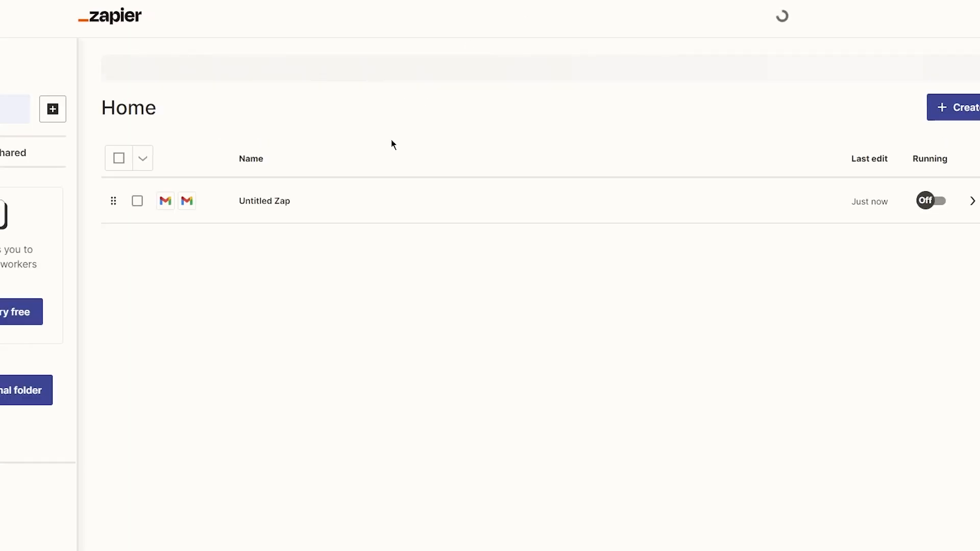
pyautogui.click(928, 203)
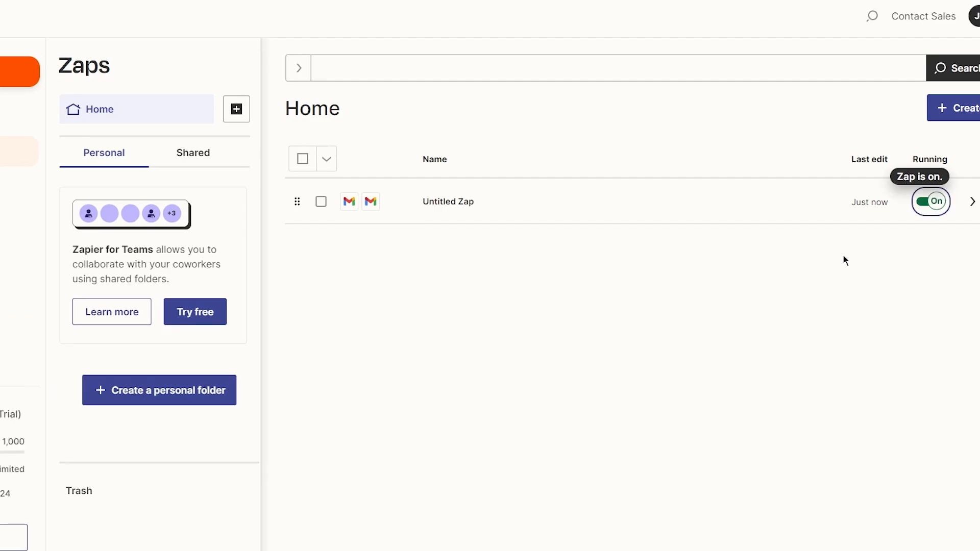